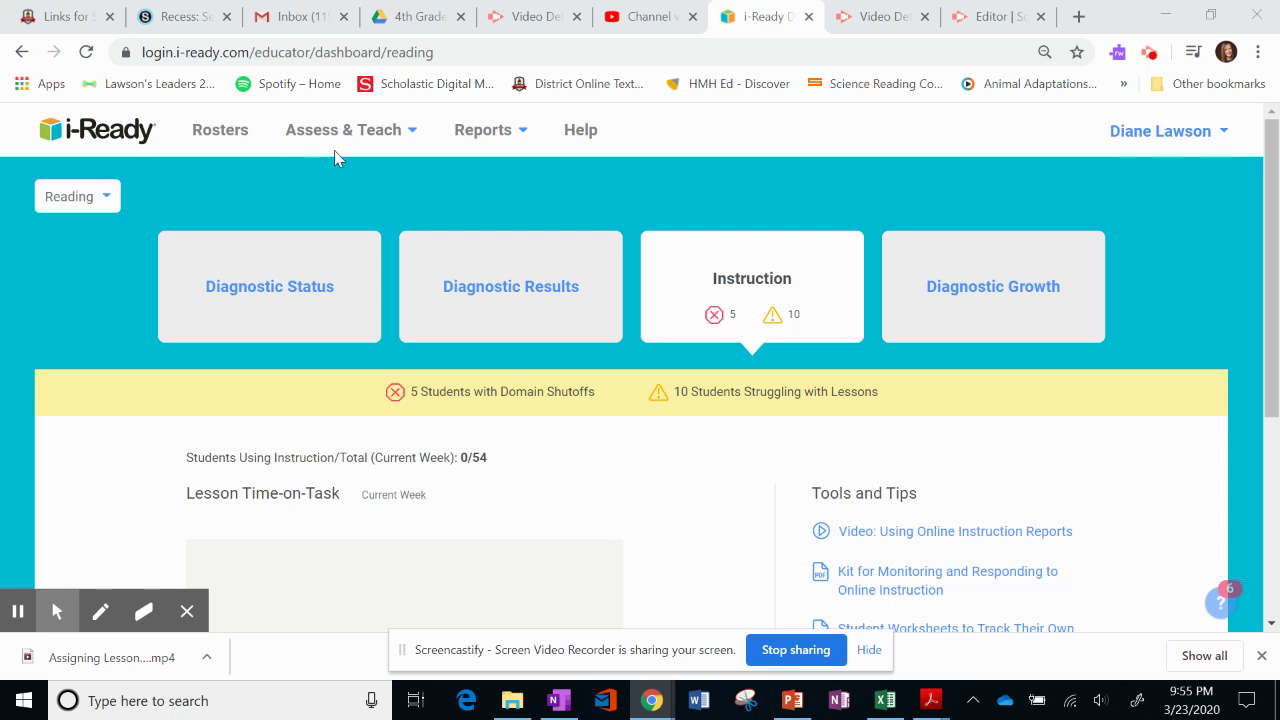
Go to Assess & Teach > Resources > Instruction and open Reading online instruction
{"action": "left_click", "coordinate": [340, 138]}
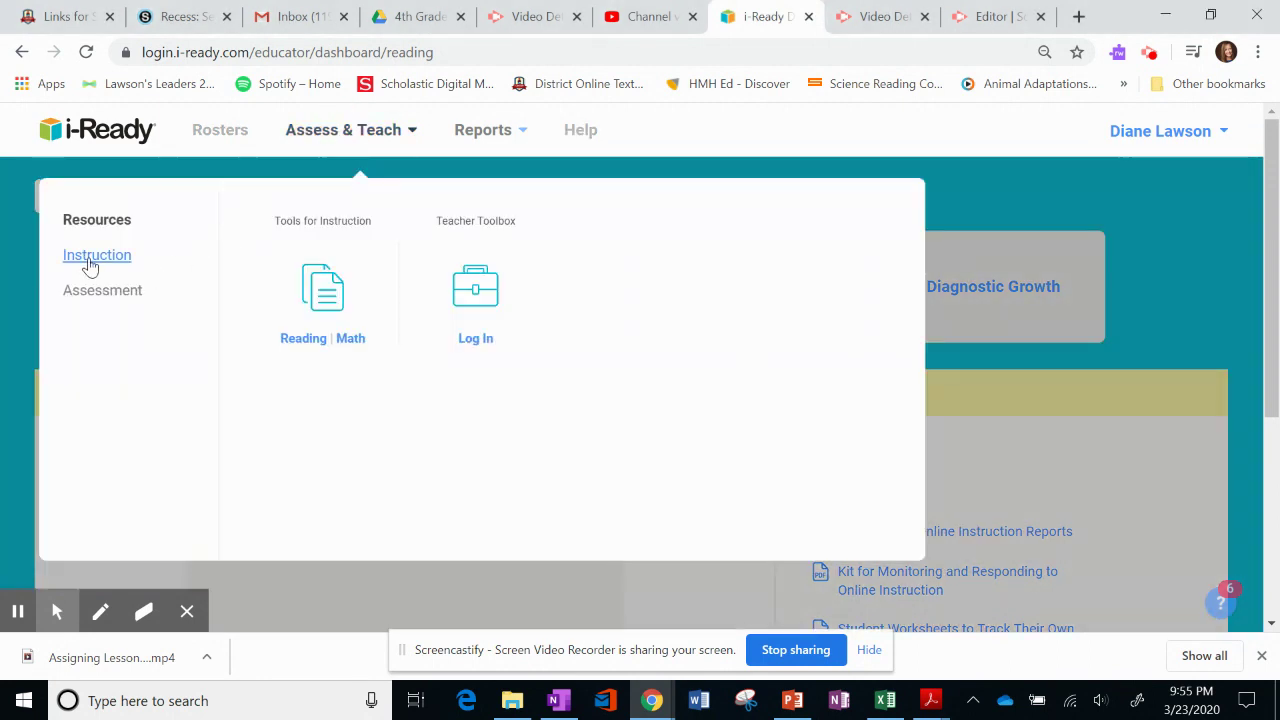
{"action": "left_click", "coordinate": [86, 262]}
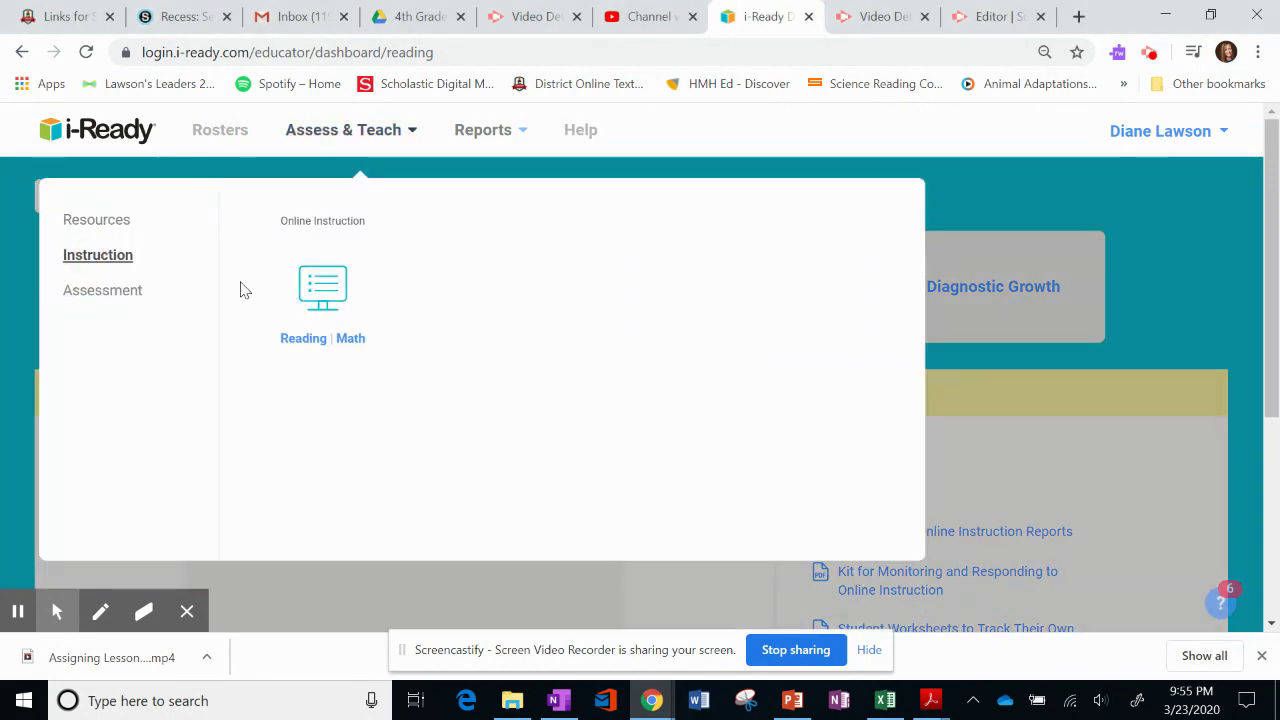
{"action": "left_click", "coordinate": [297, 342]}
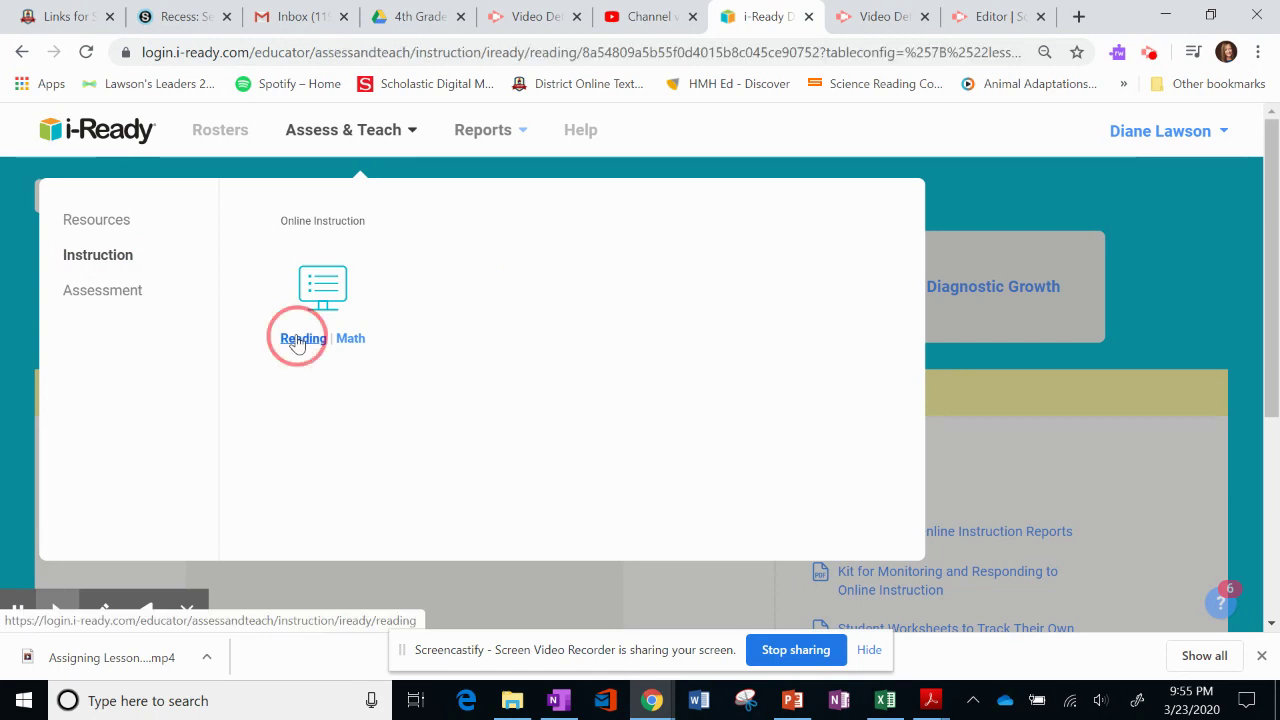
{"action": "scroll", "coordinate": [303, 383], "scroll_direction": "down", "scroll_amount": 5}
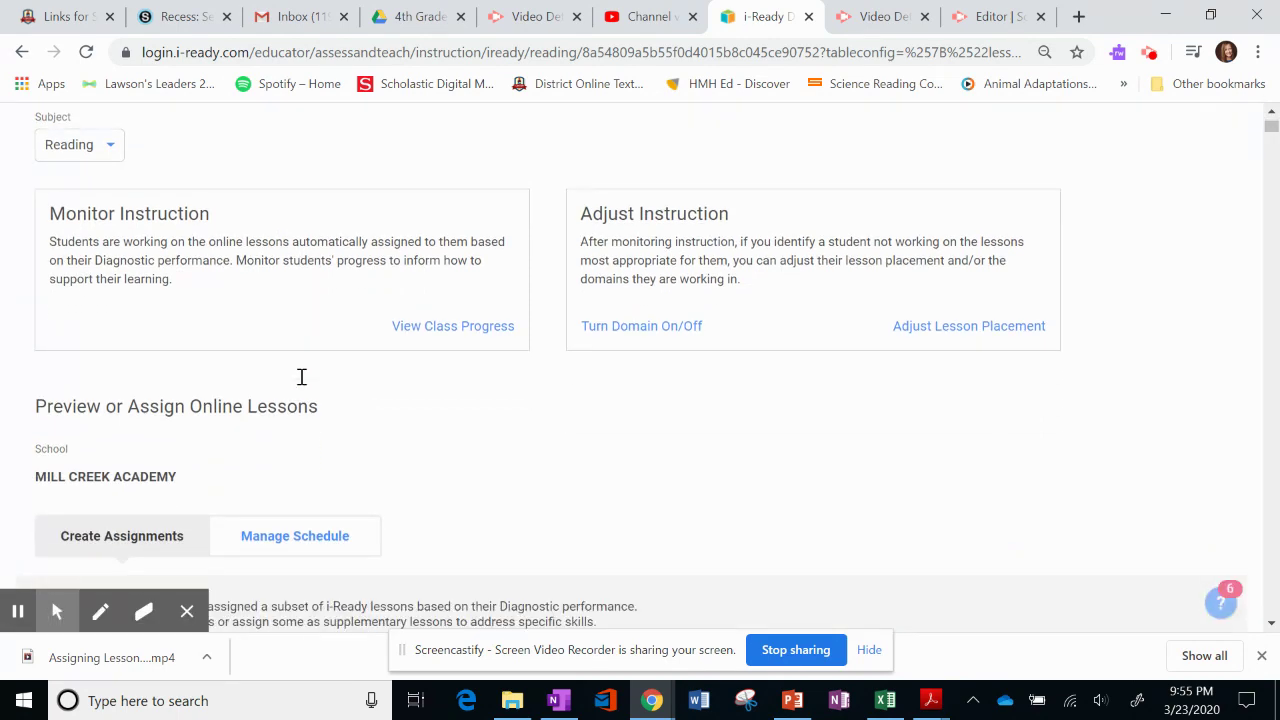
{"action": "scroll", "coordinate": [300, 376], "scroll_direction": "down", "scroll_amount": 1}
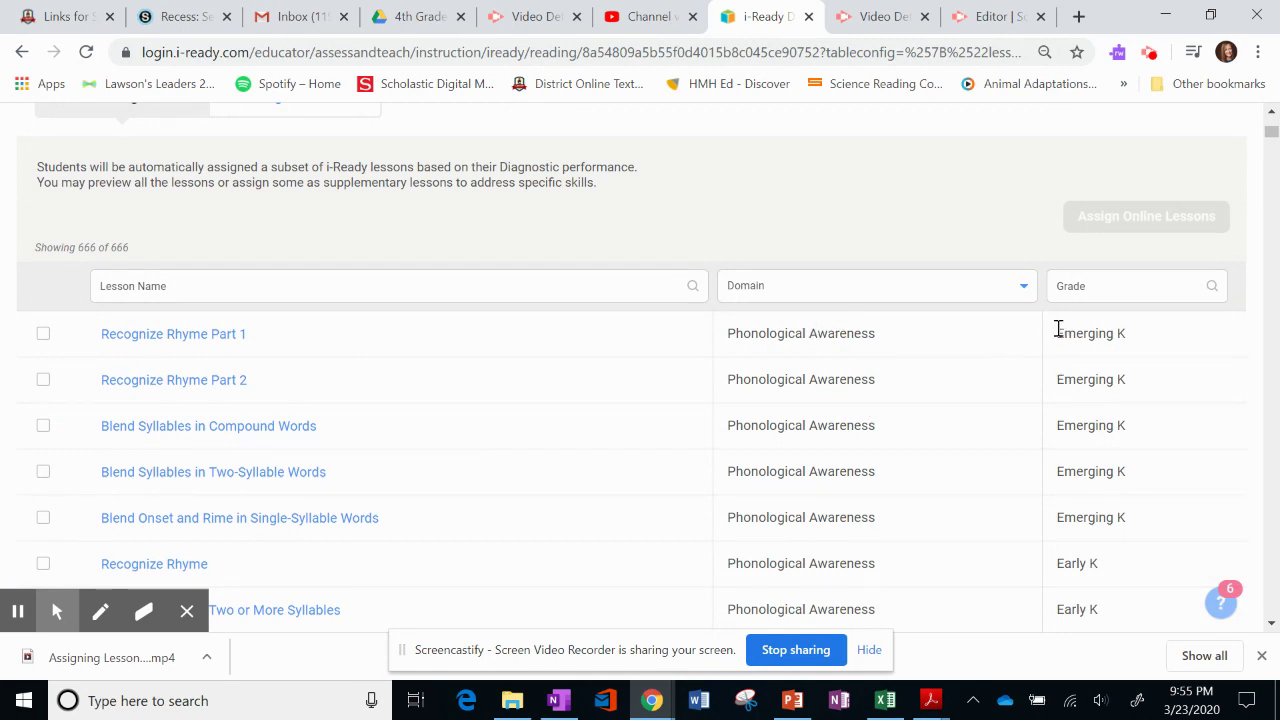
{"action": "scroll", "coordinate": [249, 224], "scroll_direction": "up", "scroll_amount": 3}
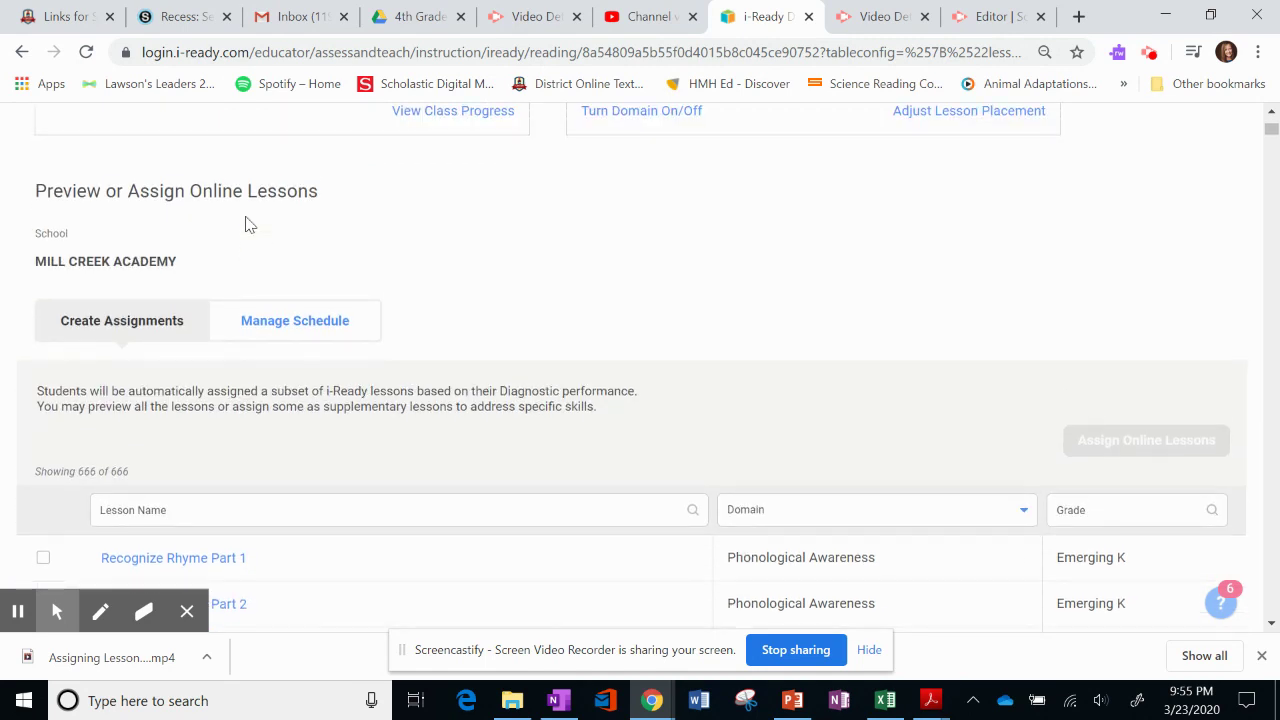
{"action": "scroll", "coordinate": [249, 224], "scroll_direction": "down", "scroll_amount": 2}
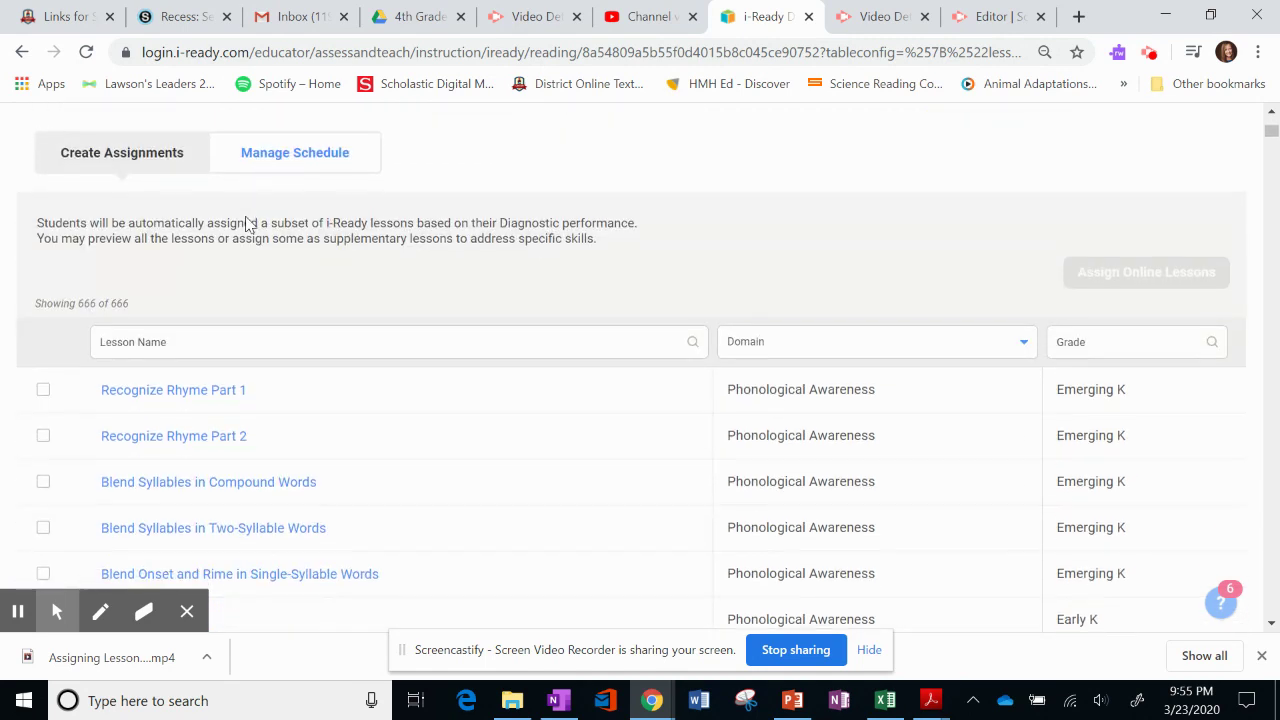
{"action": "left_click", "coordinate": [876, 346]}
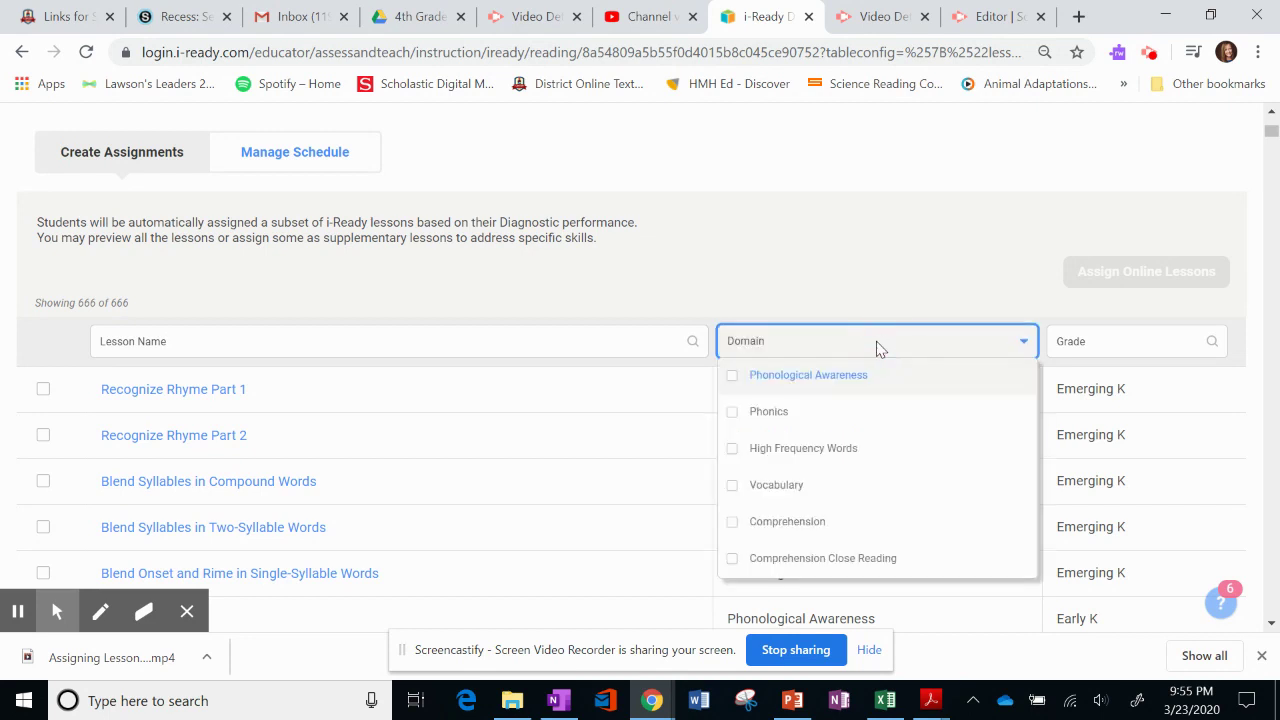
{"action": "scroll", "coordinate": [883, 449], "scroll_direction": "down", "scroll_amount": 1}
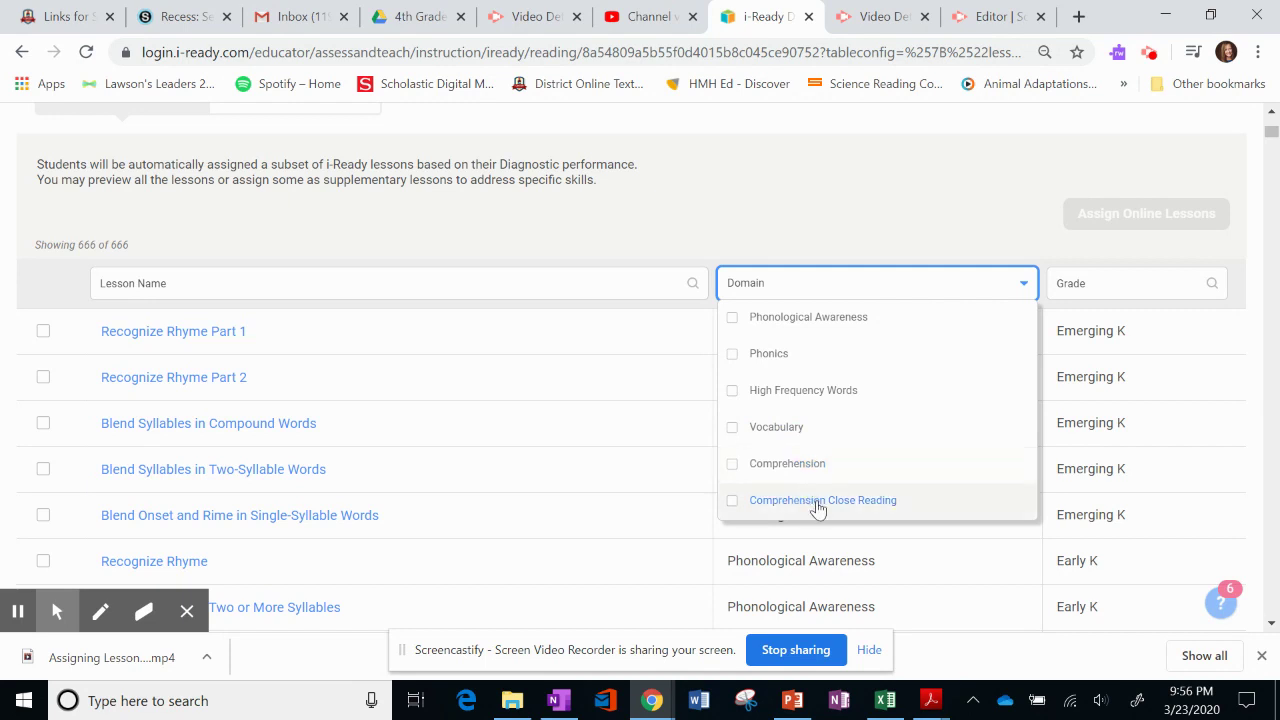
Filter the lesson list to grade 4 and the Vocabulary domain, leaving 14 of 666 lessons
{"action": "left_click", "coordinate": [1116, 287]}
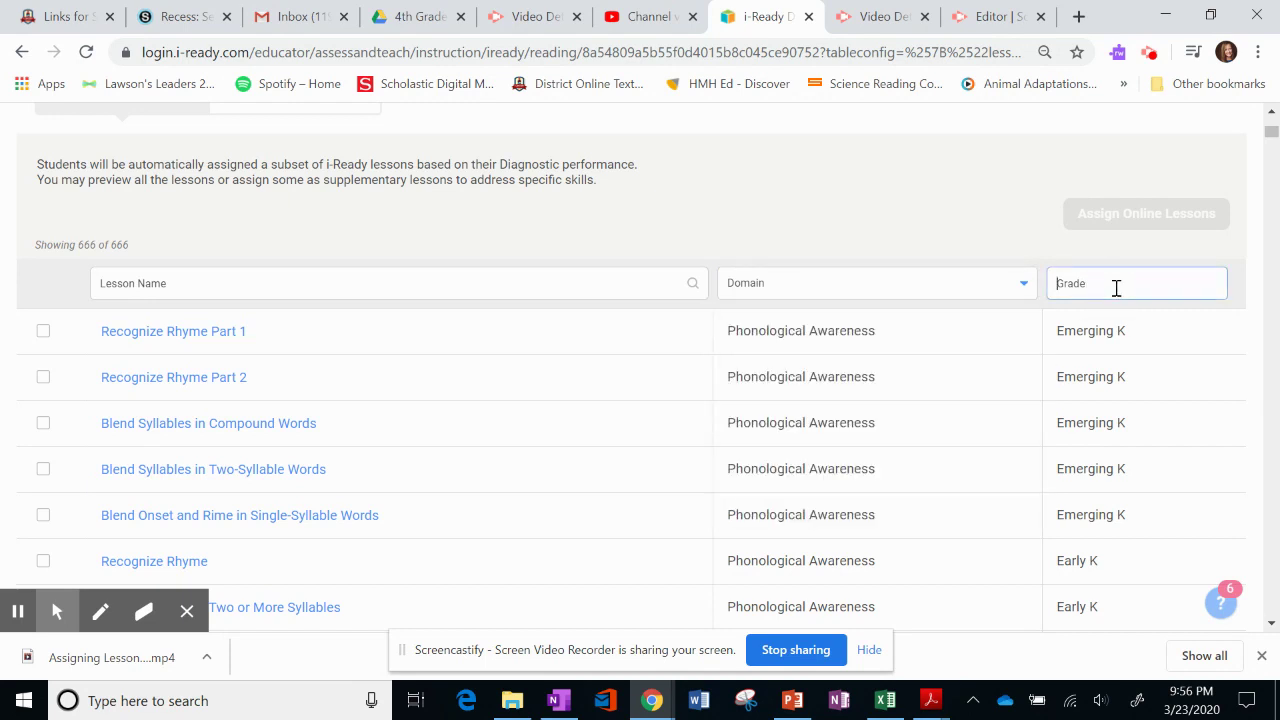
{"action": "type", "text": "4"}
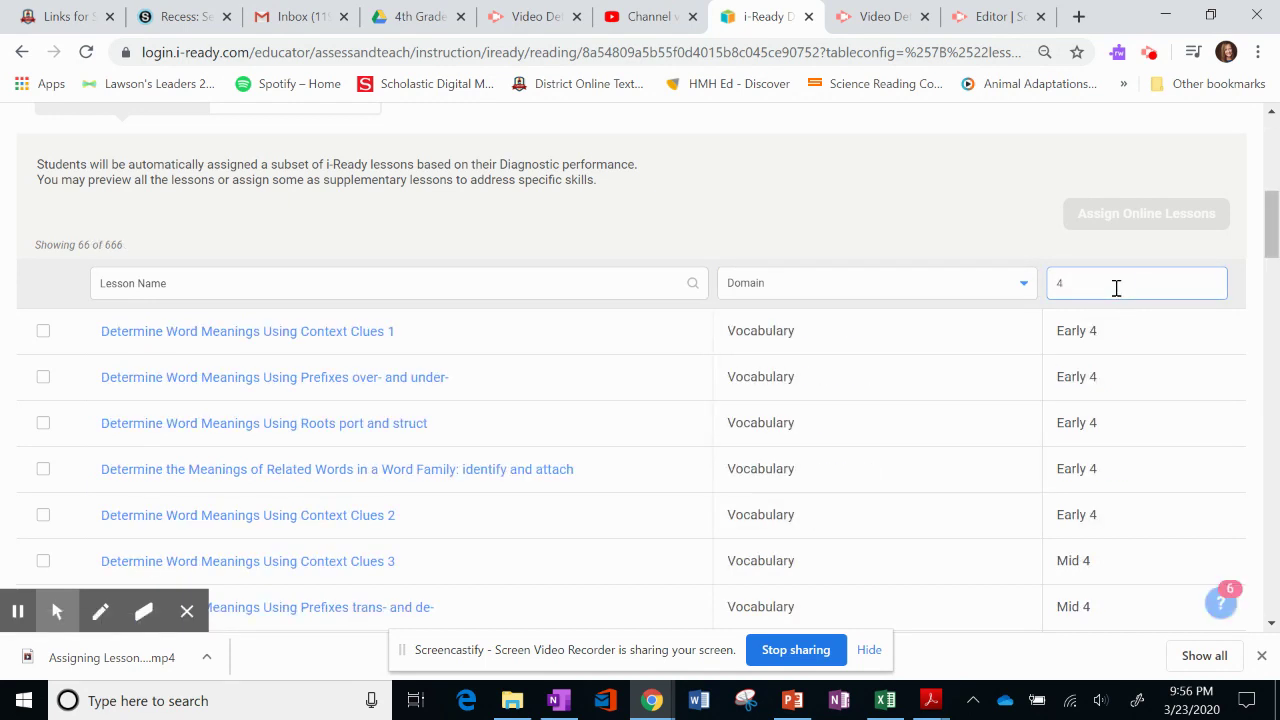
{"action": "left_click", "coordinate": [1008, 287]}
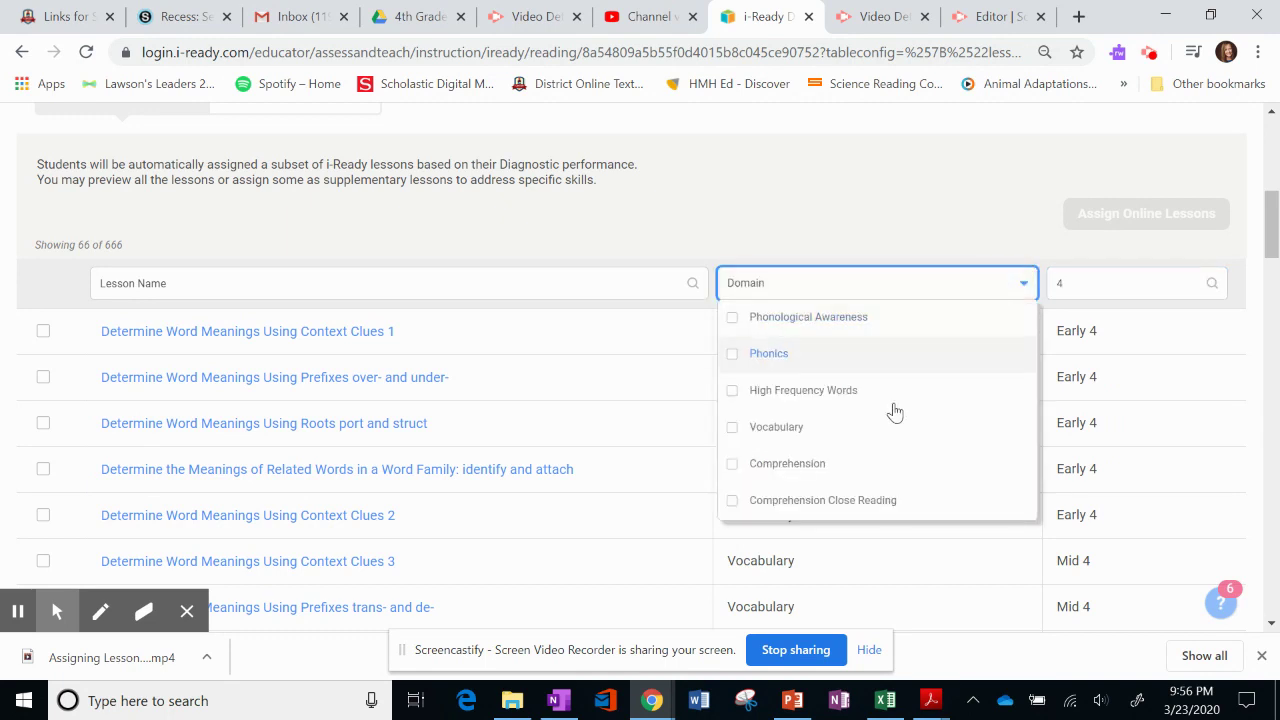
{"action": "left_click", "coordinate": [803, 433]}
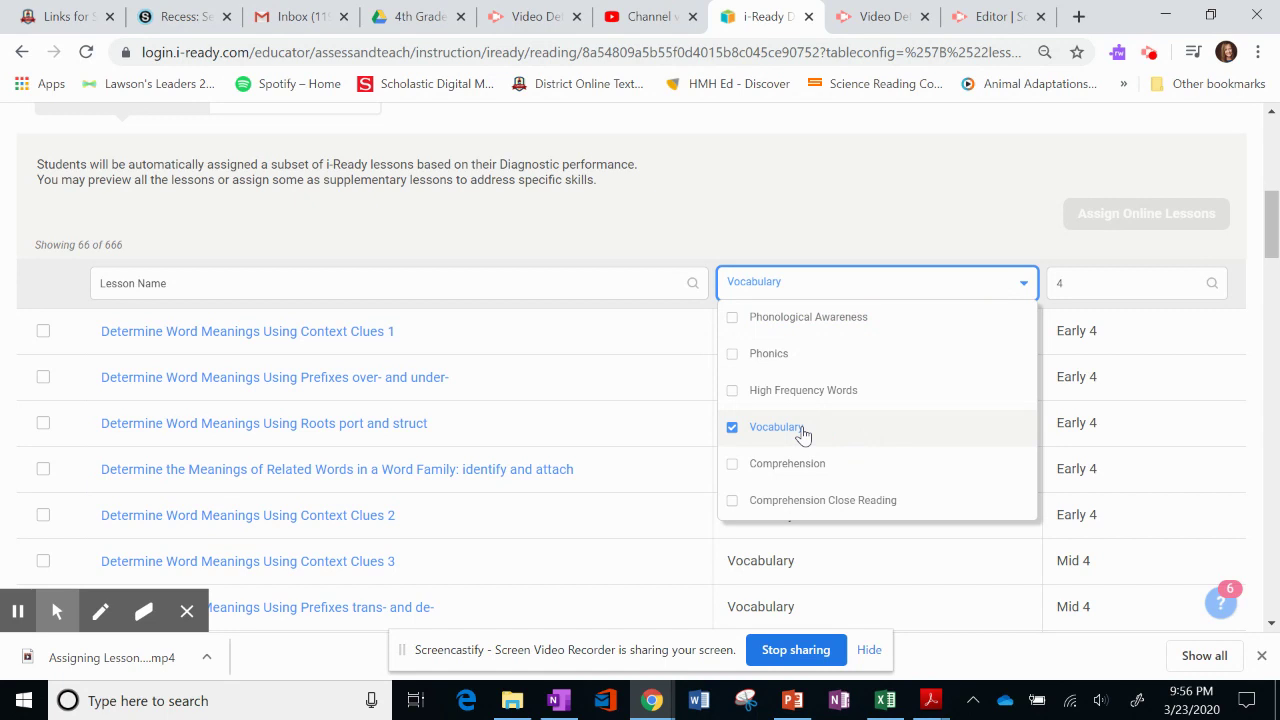
{"action": "left_click", "coordinate": [994, 281]}
{"action": "left_click", "coordinate": [951, 222]}
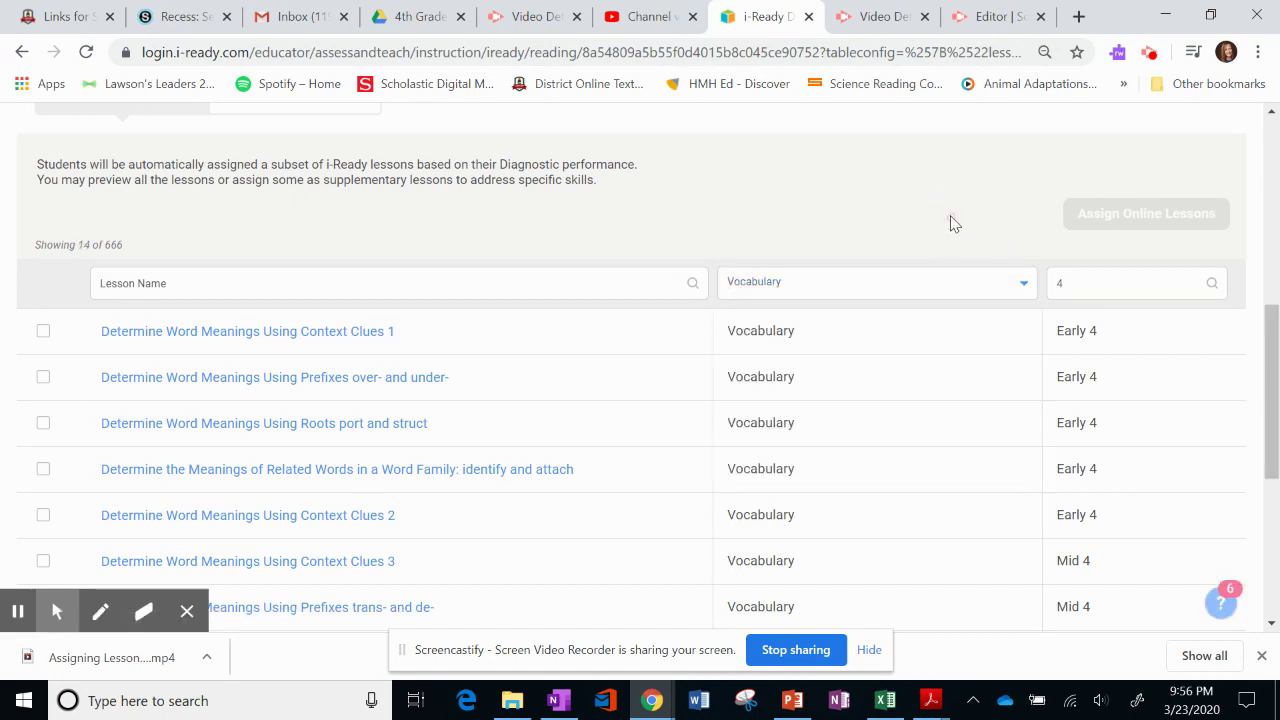
Review the objectives and Florida standards of Context Clues 1, then close its details
{"action": "scroll", "coordinate": [340, 451], "scroll_direction": "down", "scroll_amount": 3}
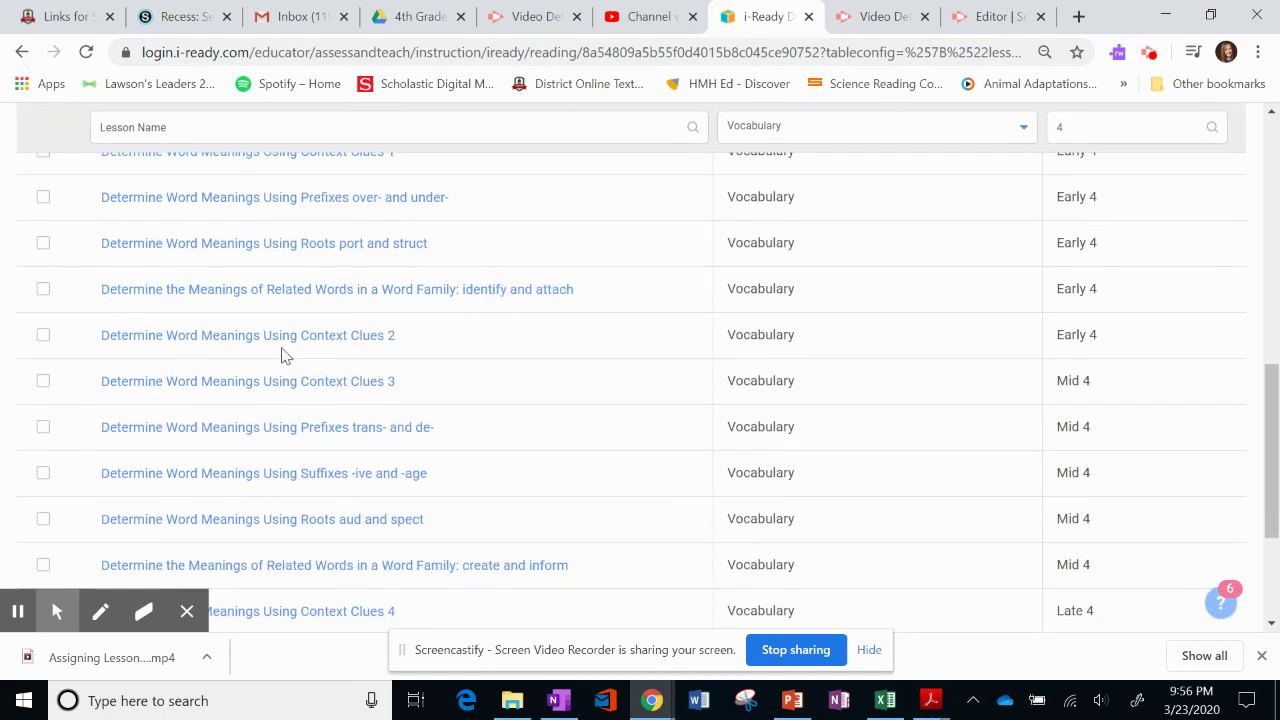
{"action": "scroll", "coordinate": [281, 355], "scroll_direction": "up", "scroll_amount": 1}
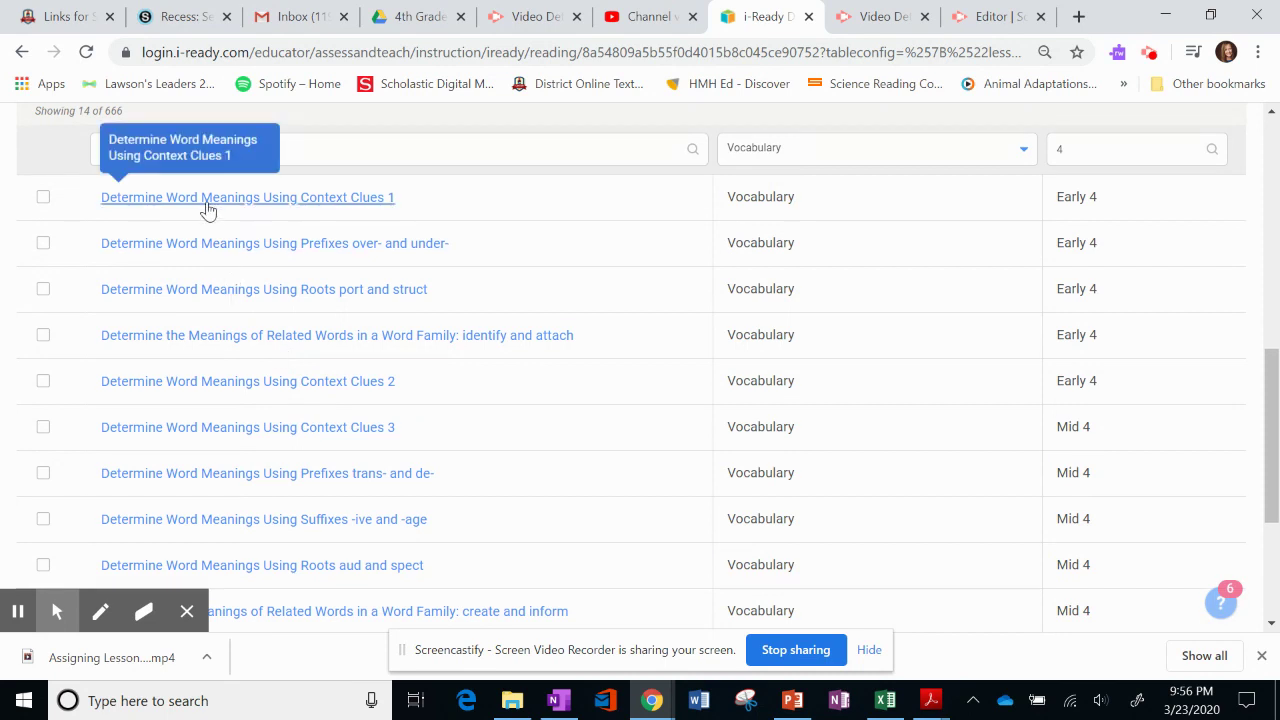
{"action": "left_click", "coordinate": [206, 200]}
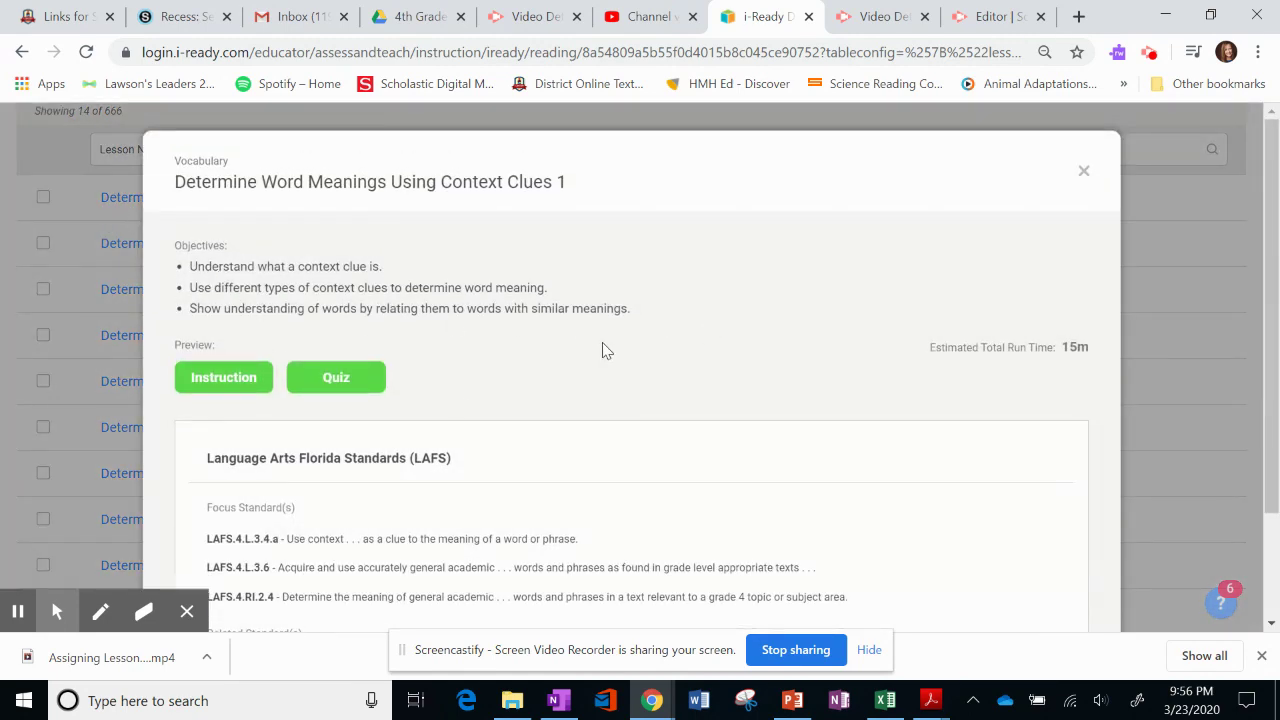
{"action": "scroll", "coordinate": [602, 350], "scroll_direction": "down", "scroll_amount": 2}
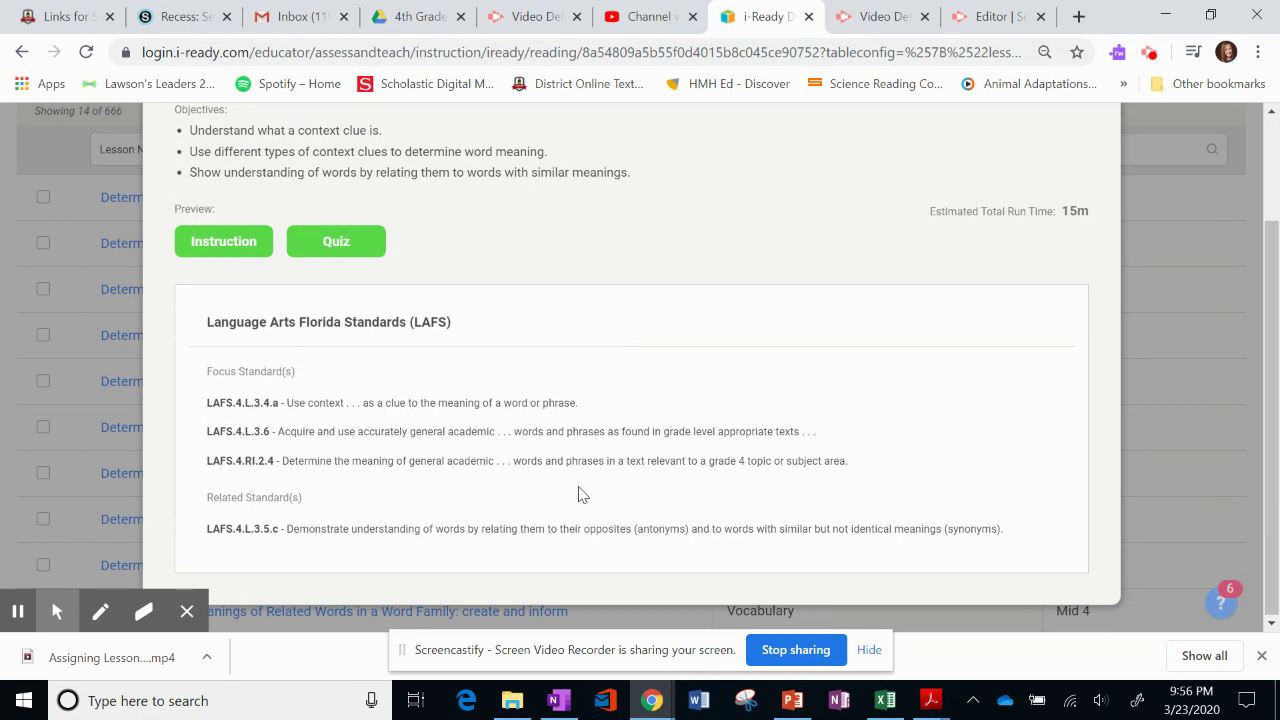
{"action": "scroll", "coordinate": [690, 475], "scroll_direction": "up", "scroll_amount": 3}
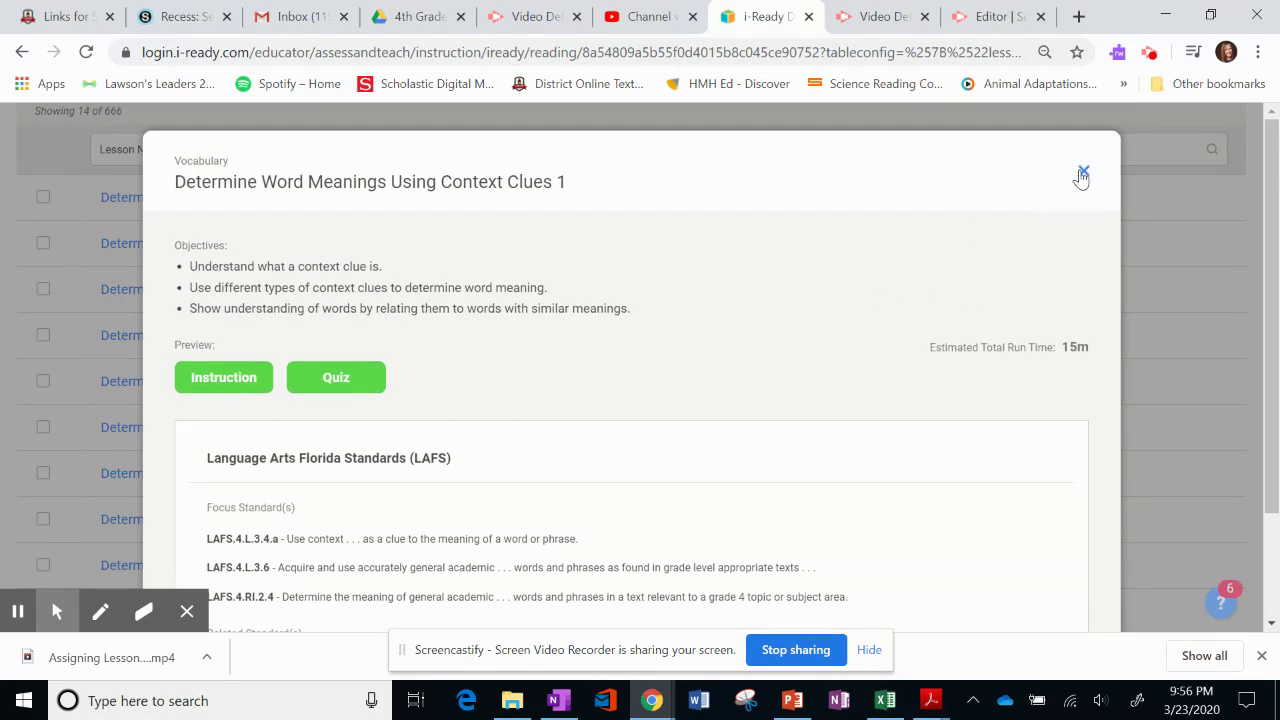
{"action": "left_click", "coordinate": [1082, 176]}
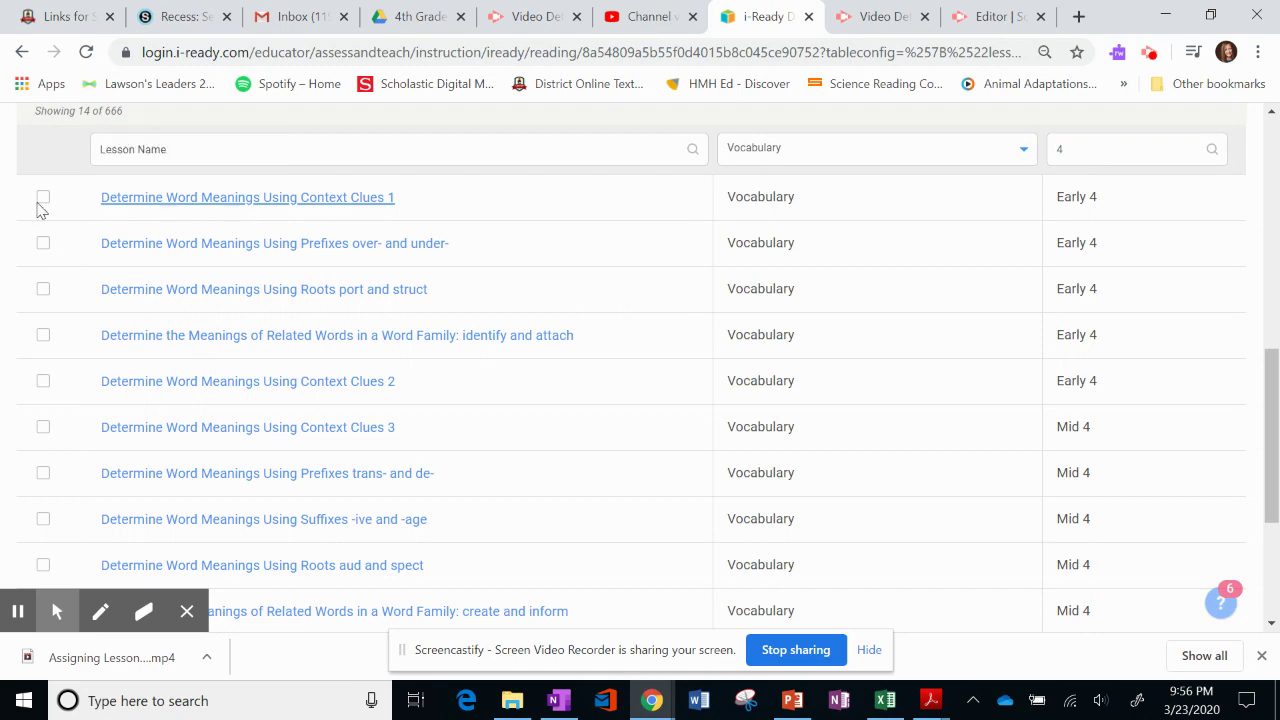
Preview the Context Clues 2 lesson details, then tick it as the lesson to assign
{"action": "left_click", "coordinate": [193, 387]}
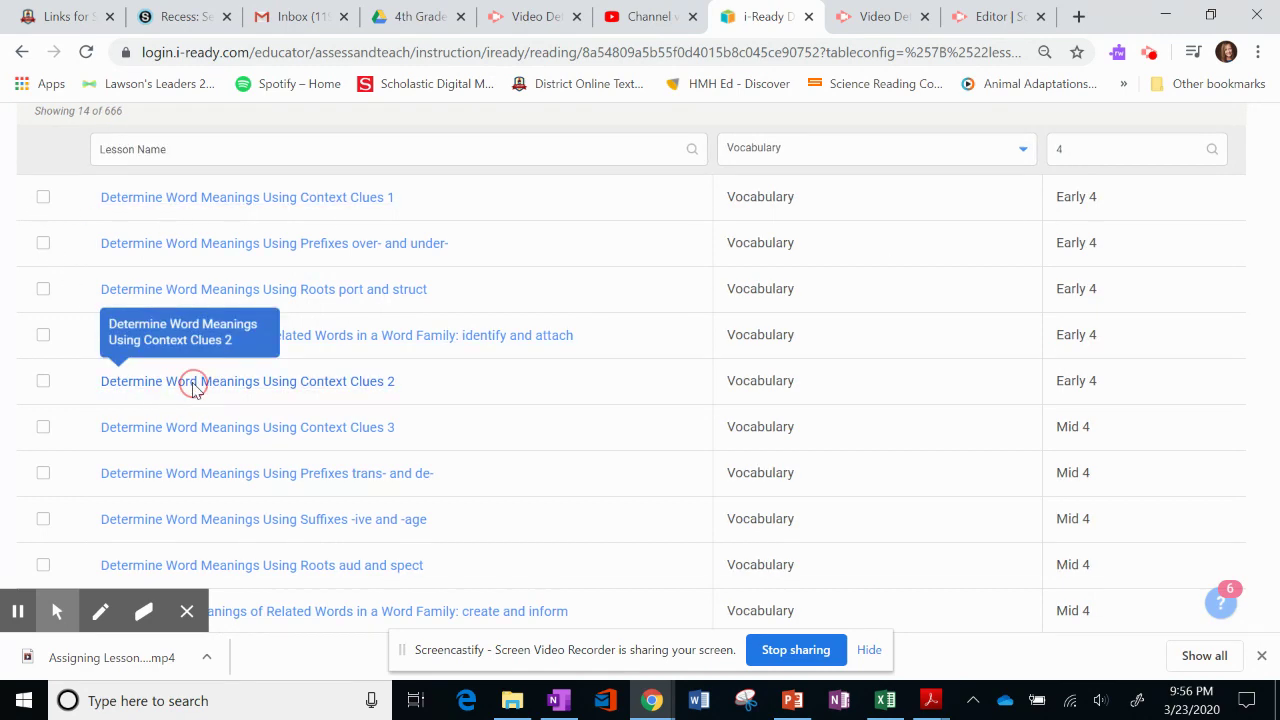
{"action": "scroll", "coordinate": [594, 463], "scroll_direction": "down", "scroll_amount": 2}
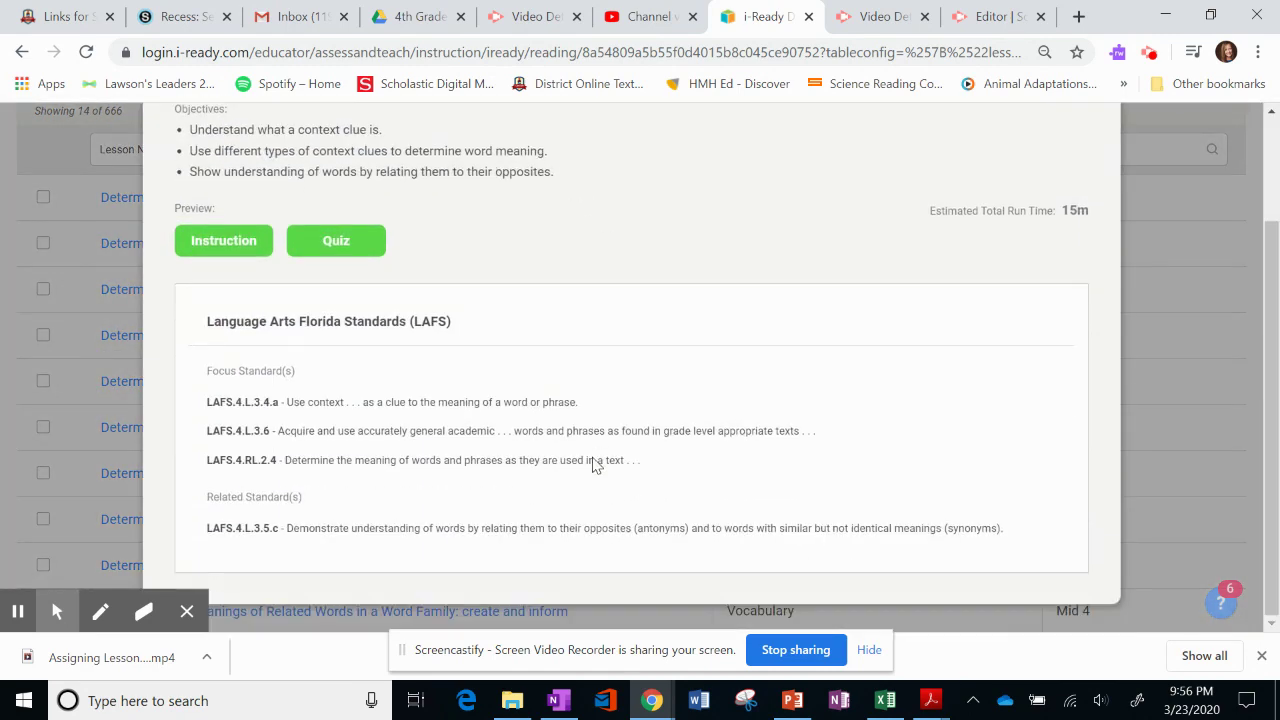
{"action": "scroll", "coordinate": [594, 463], "scroll_direction": "up", "scroll_amount": 2}
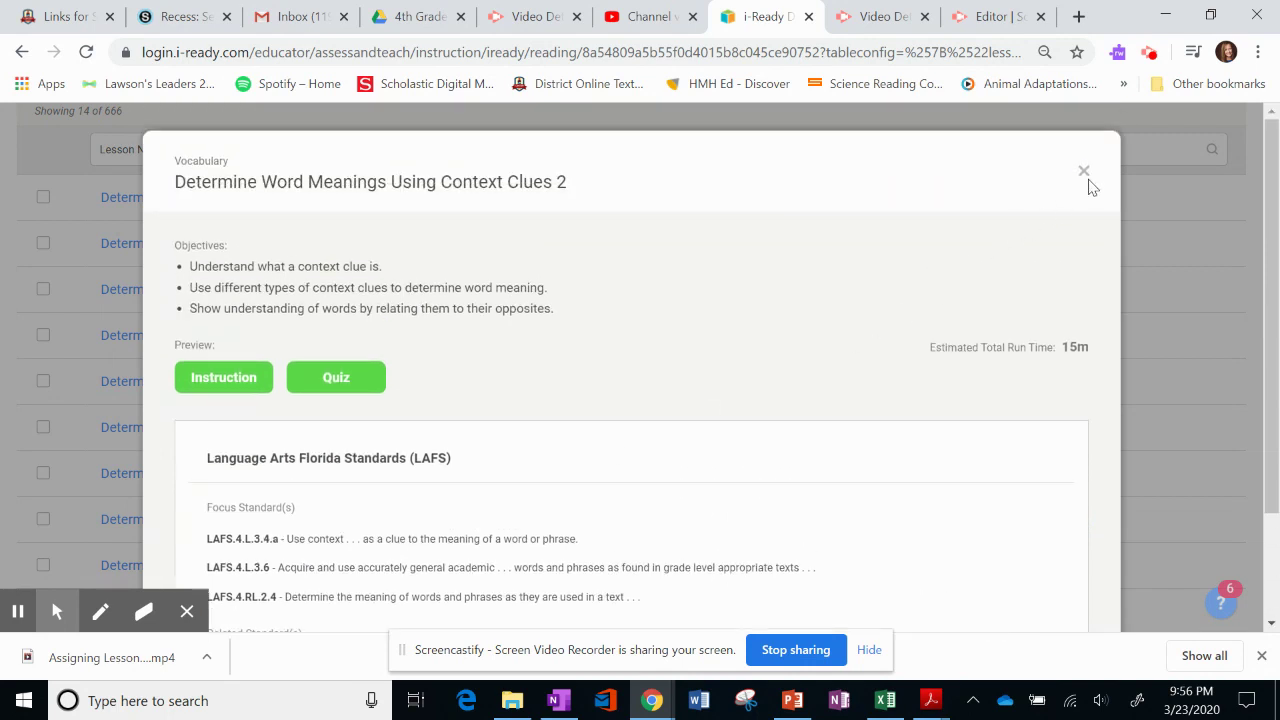
{"action": "left_click", "coordinate": [1086, 172]}
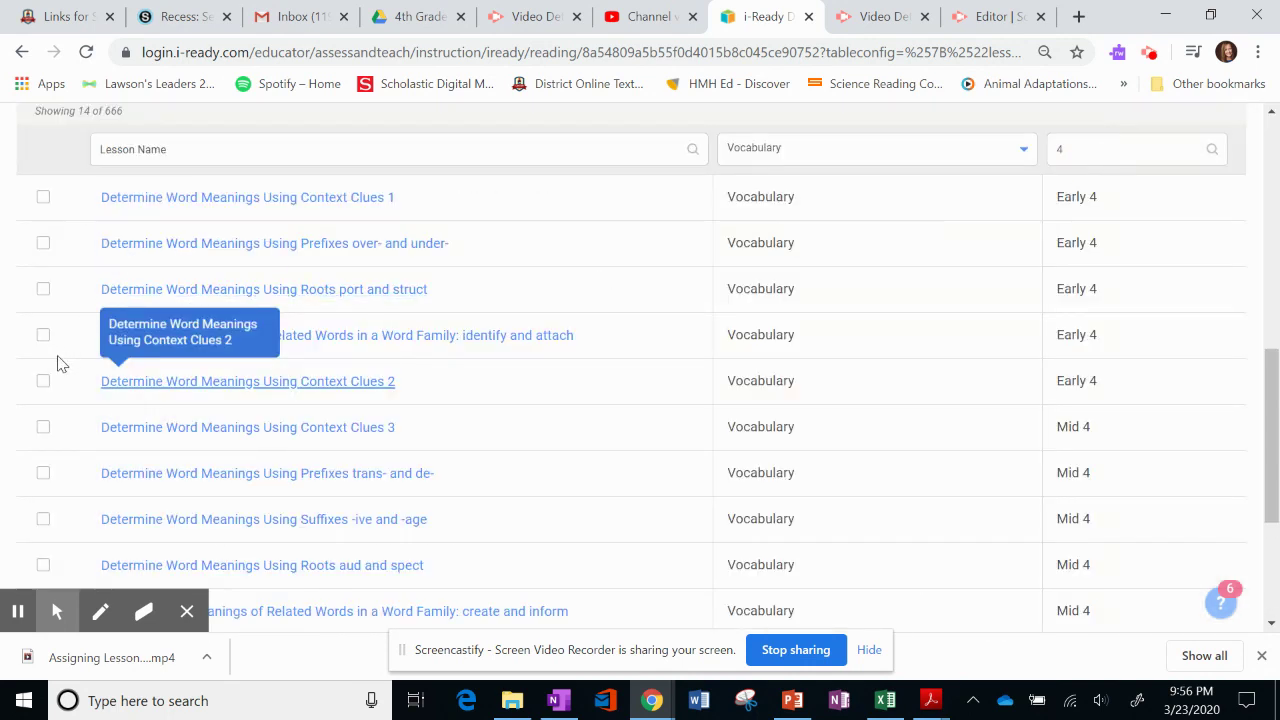
{"action": "left_click", "coordinate": [43, 381]}
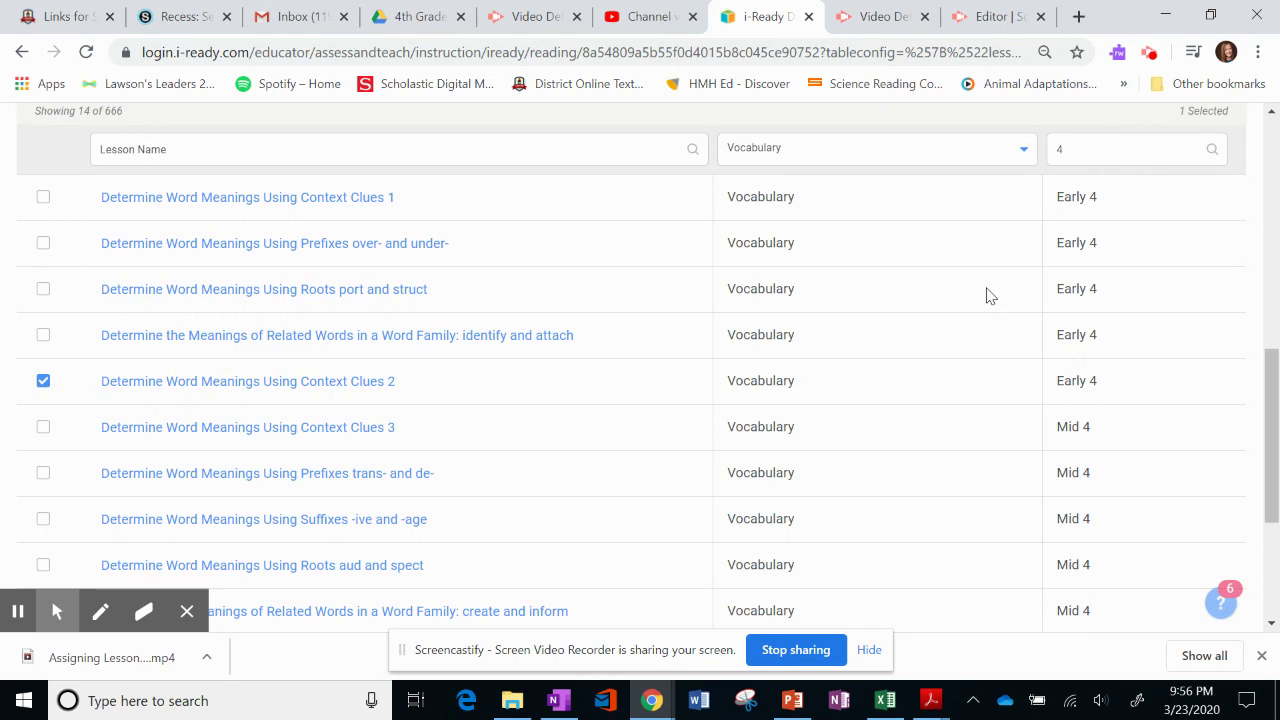
{"action": "scroll", "coordinate": [986, 295], "scroll_direction": "up", "scroll_amount": 3}
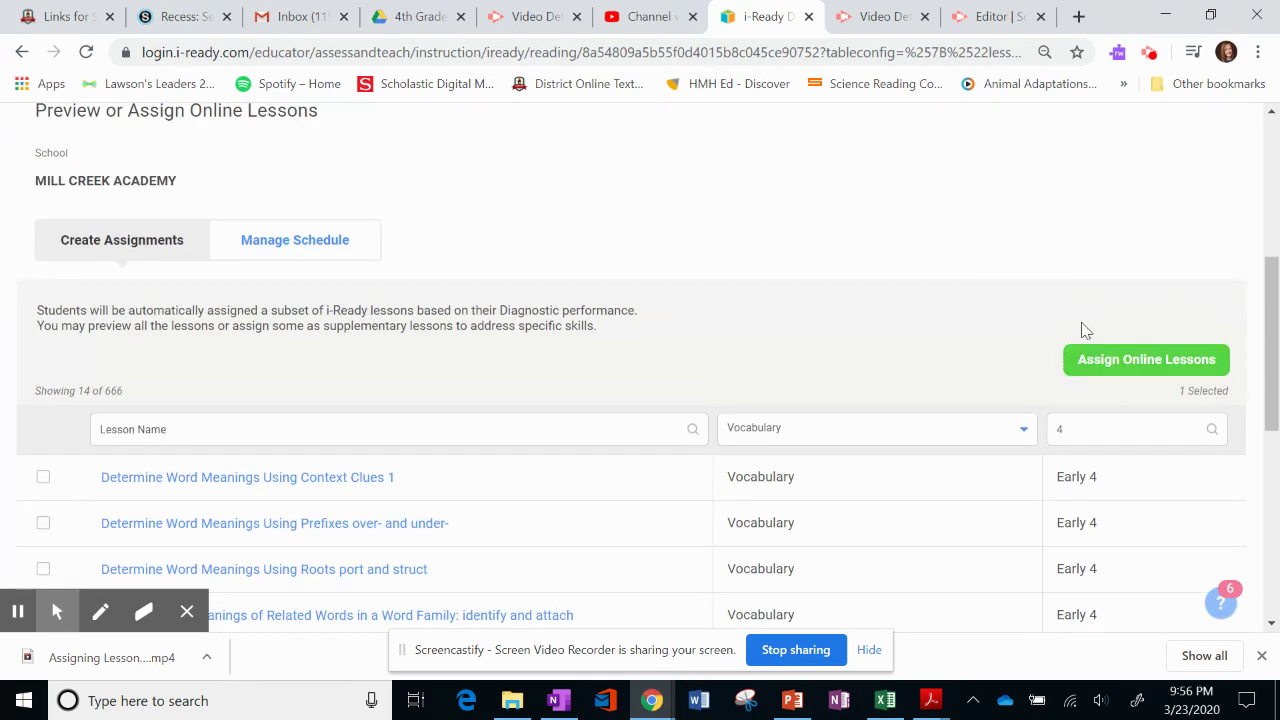
Start assigning the selected lesson with Classes/Report Groups as the recipients
{"action": "left_click", "coordinate": [1149, 362]}
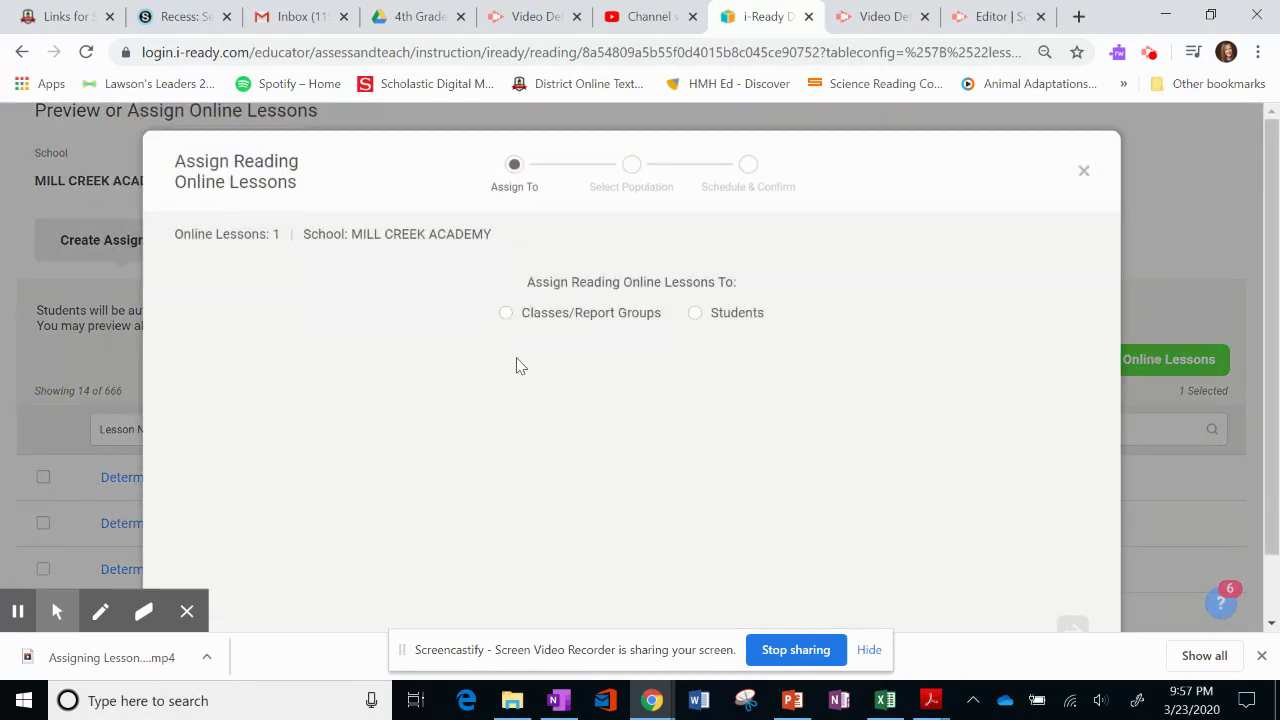
{"action": "left_click", "coordinate": [696, 316]}
{"action": "scroll", "coordinate": [697, 321], "scroll_direction": "down", "scroll_amount": 1}
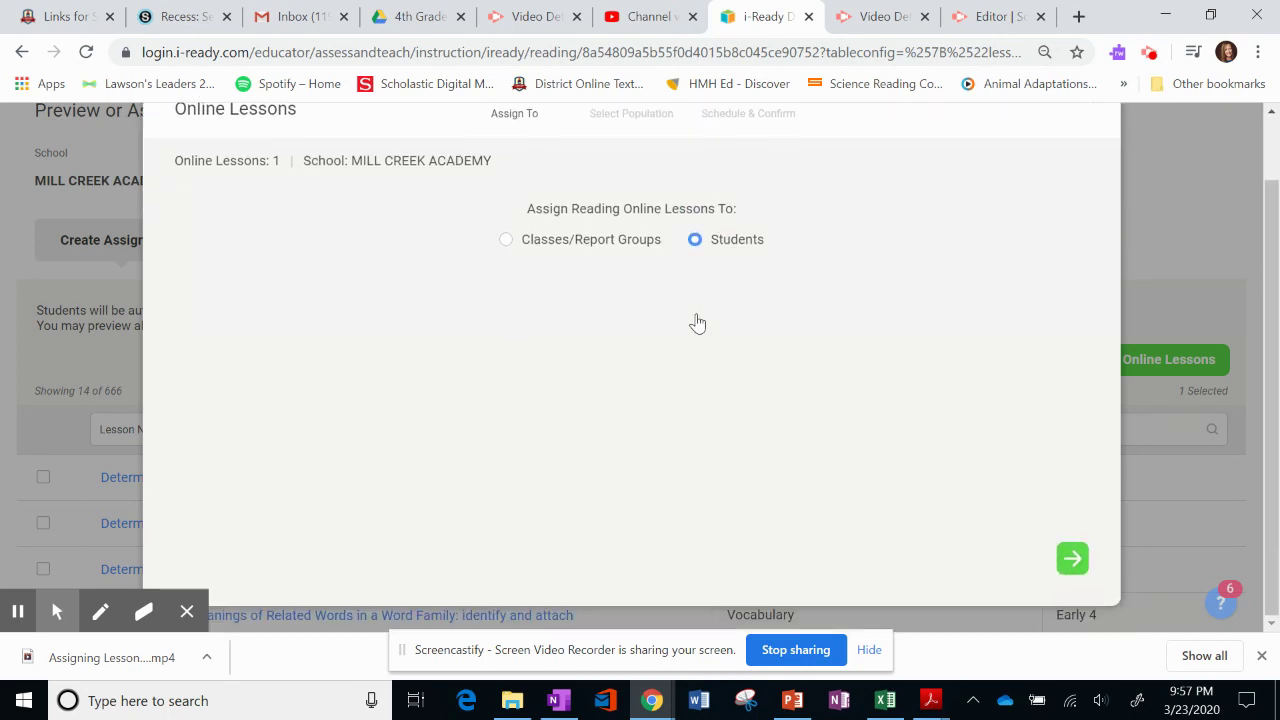
{"action": "left_click", "coordinate": [505, 245]}
{"action": "left_click", "coordinate": [1073, 559]}
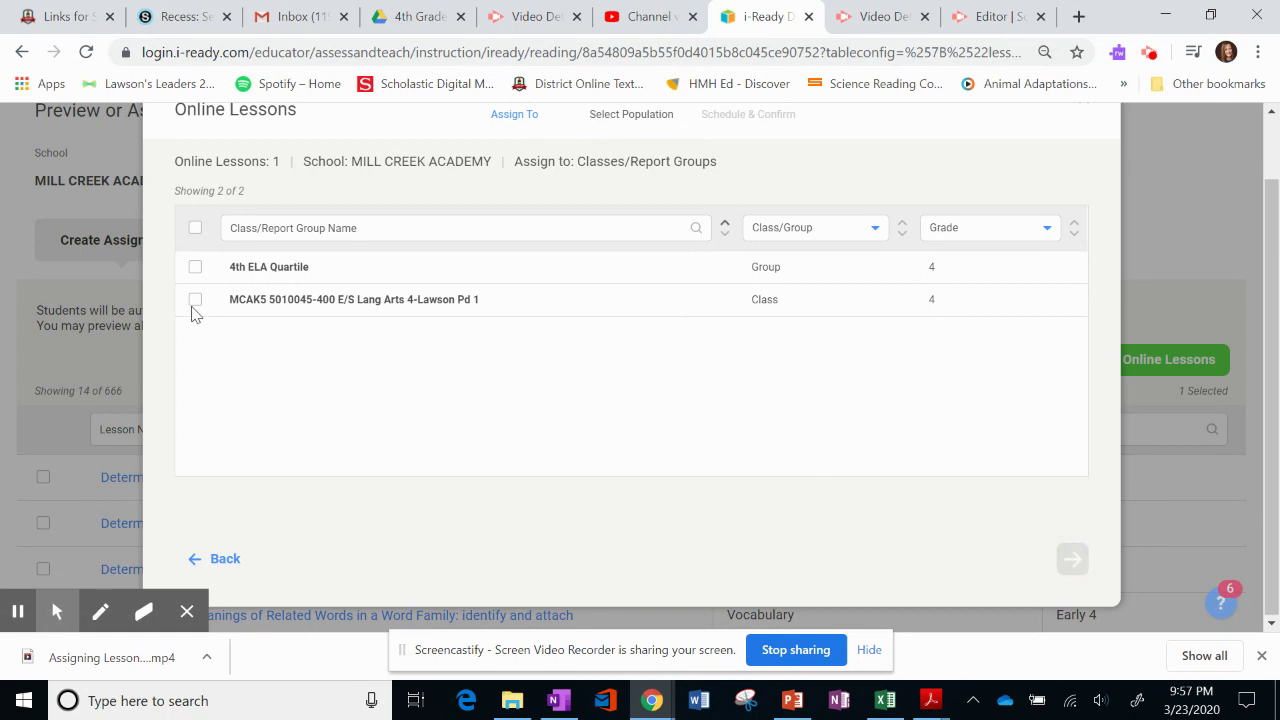
Select the Lang Arts 4 class as the receiving population
{"action": "left_click", "coordinate": [195, 300]}
Schedule Context Clues 2 as available 03/30/20 and due 04/02/20, then save the assignment
{"action": "left_click", "coordinate": [1072, 562]}
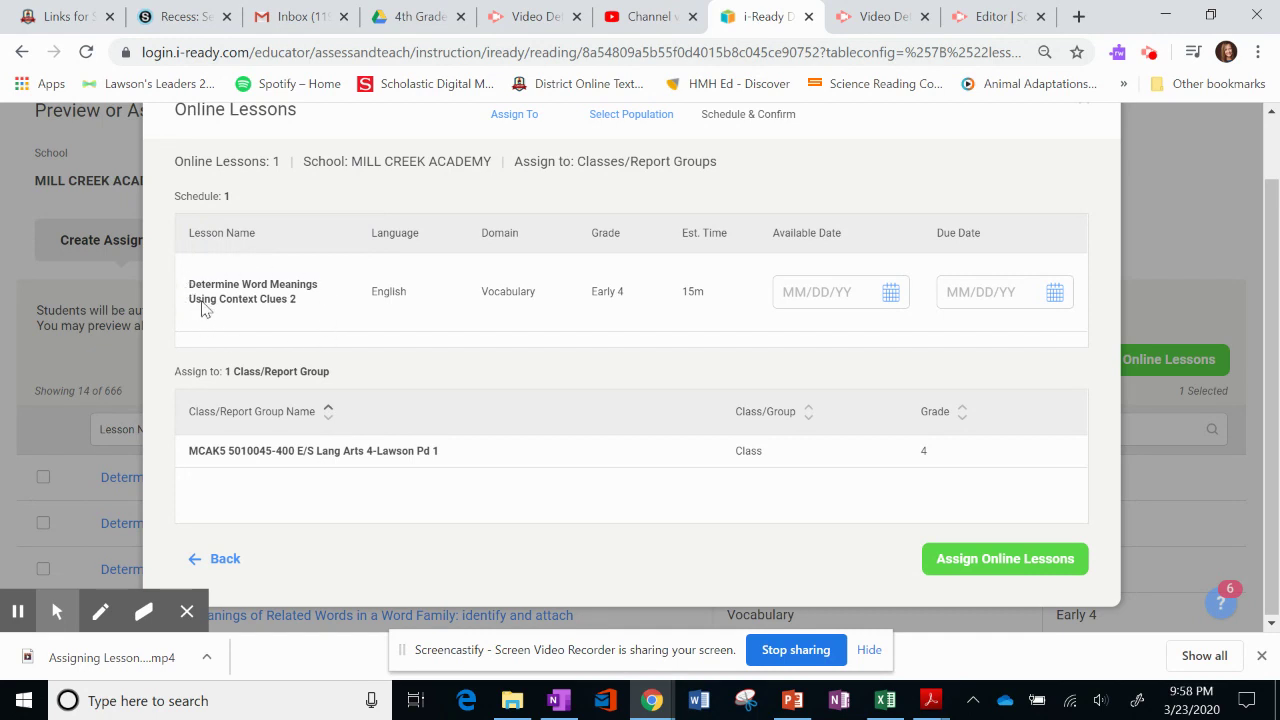
{"action": "left_click", "coordinate": [891, 293]}
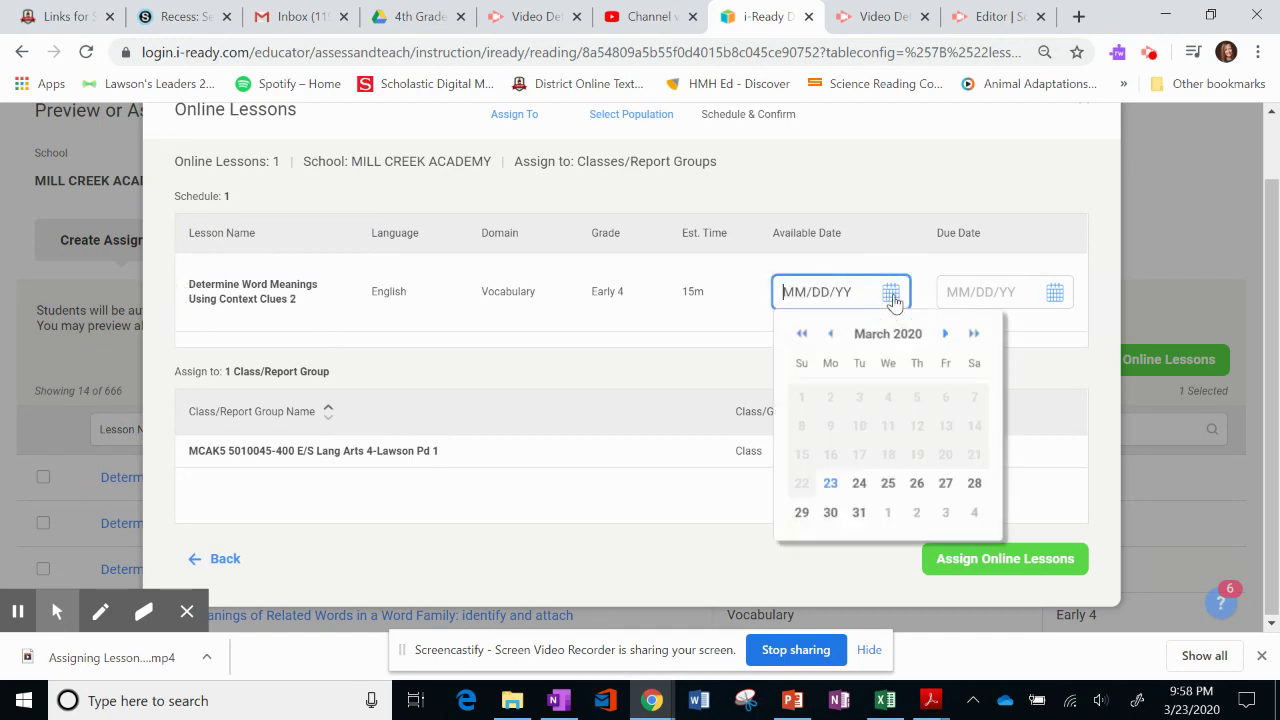
{"action": "left_click", "coordinate": [832, 514]}
{"action": "left_click", "coordinate": [1060, 294]}
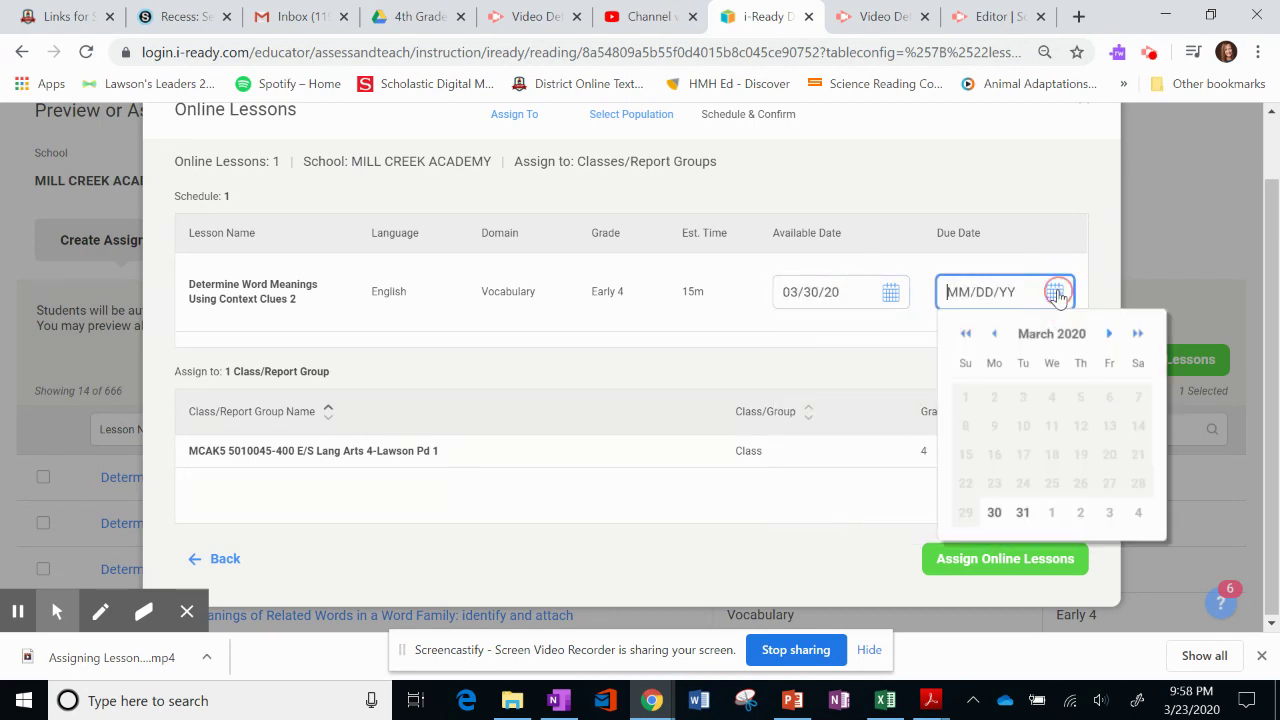
{"action": "left_click", "coordinate": [1109, 335]}
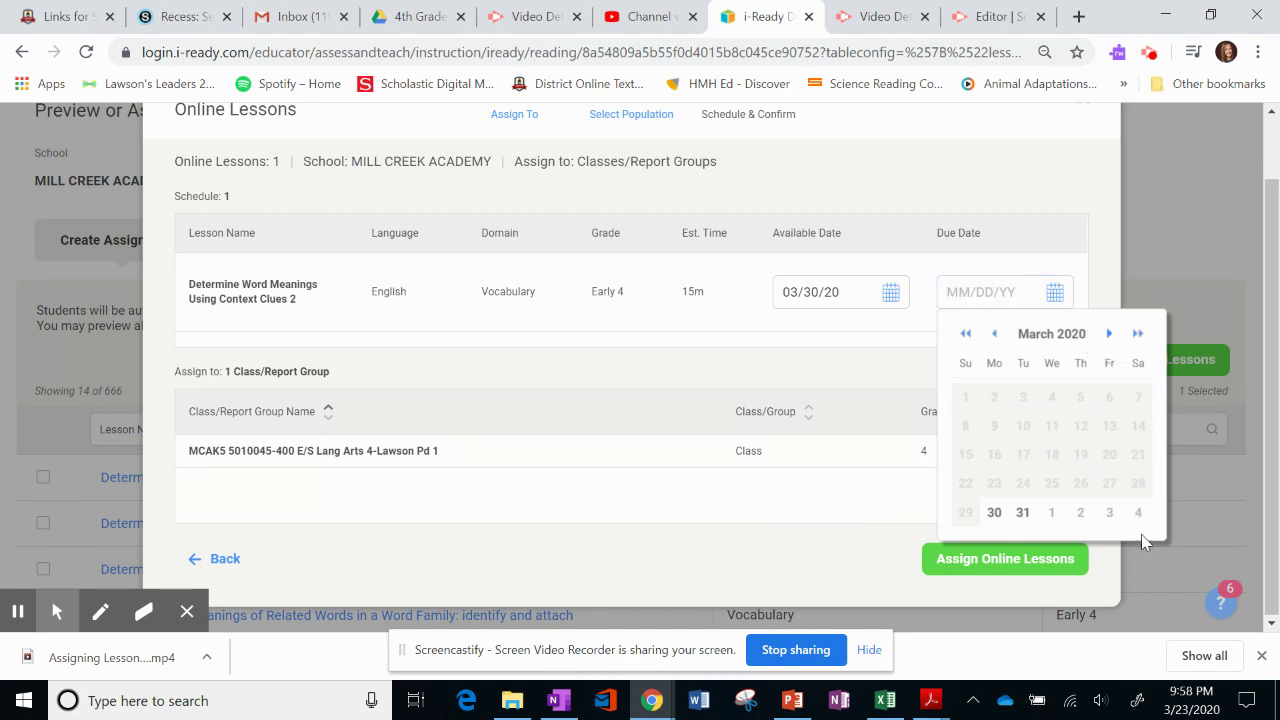
{"action": "left_click", "coordinate": [1083, 514]}
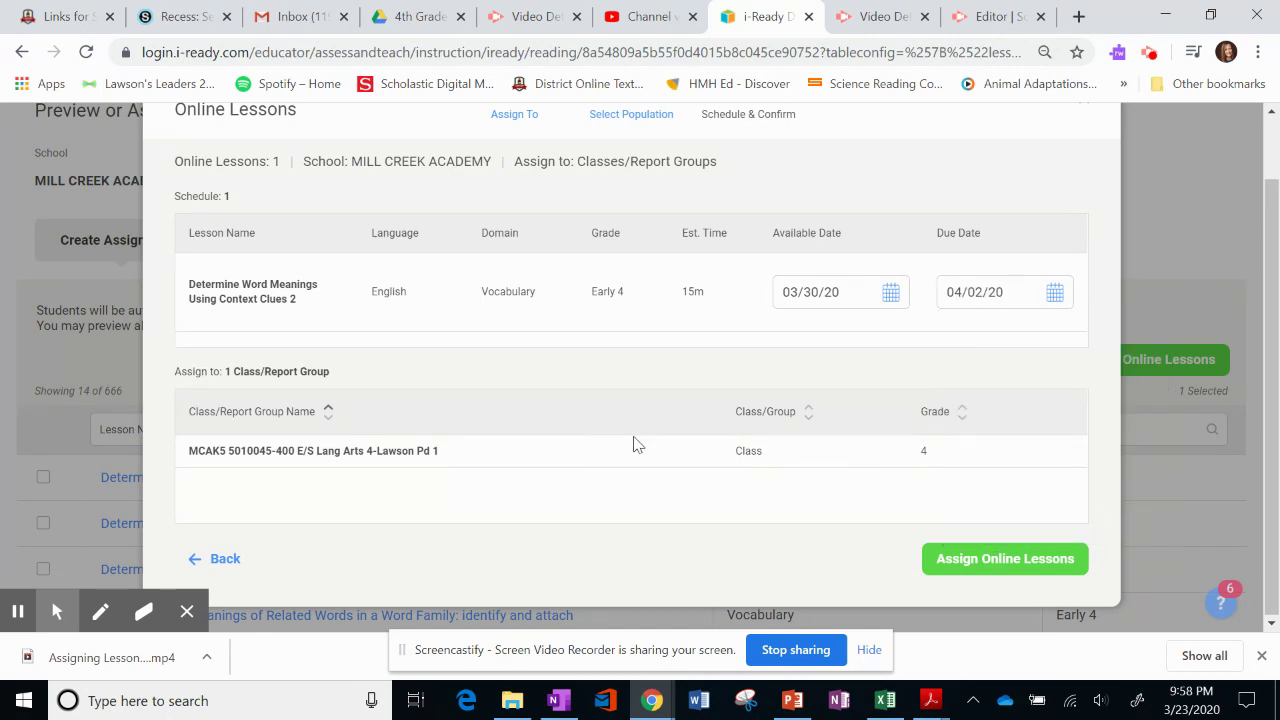
{"action": "left_click", "coordinate": [993, 561]}
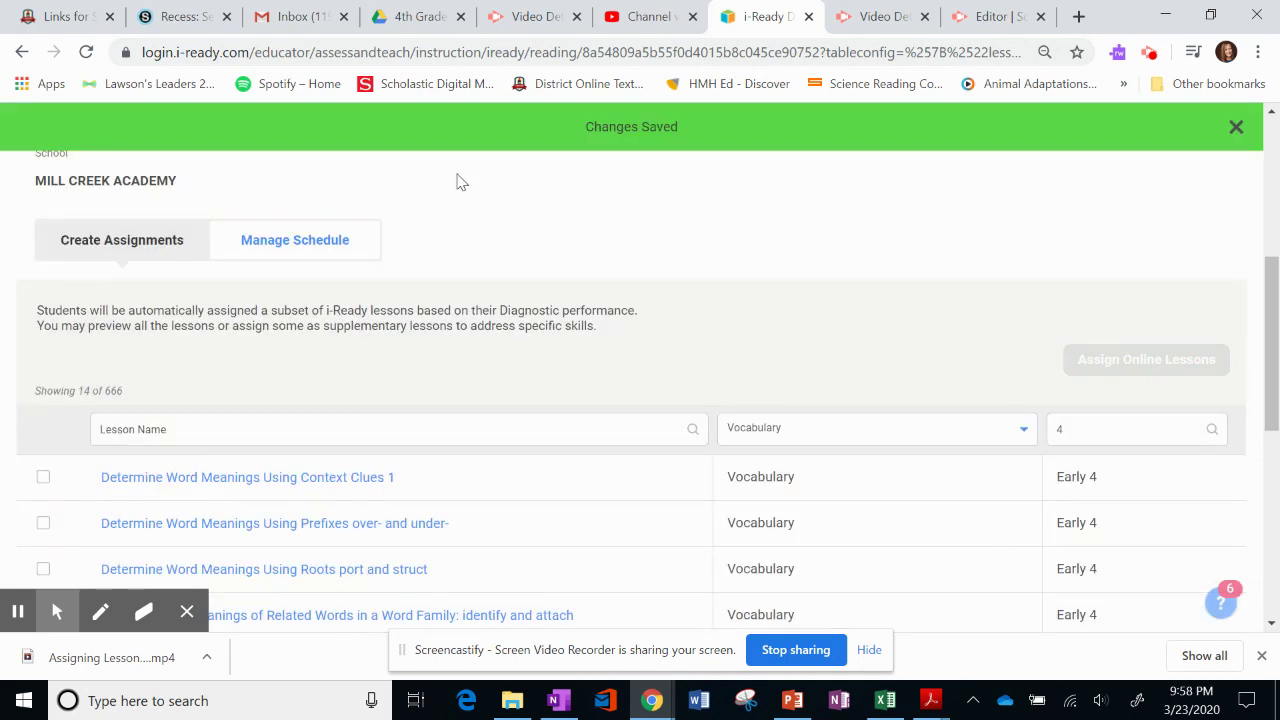
Expand Context Clues 2 in Manage Schedule to check its assigned class, then view class progress
{"action": "left_click", "coordinate": [297, 250]}
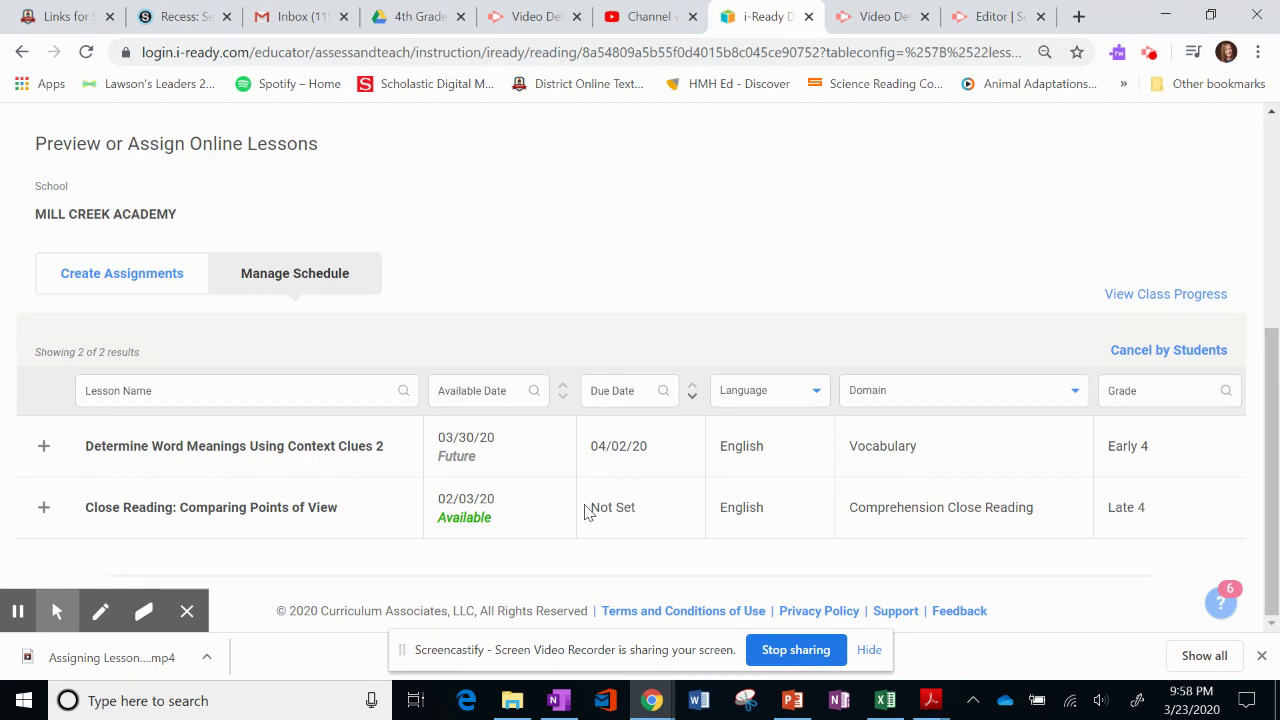
{"action": "left_click", "coordinate": [43, 450]}
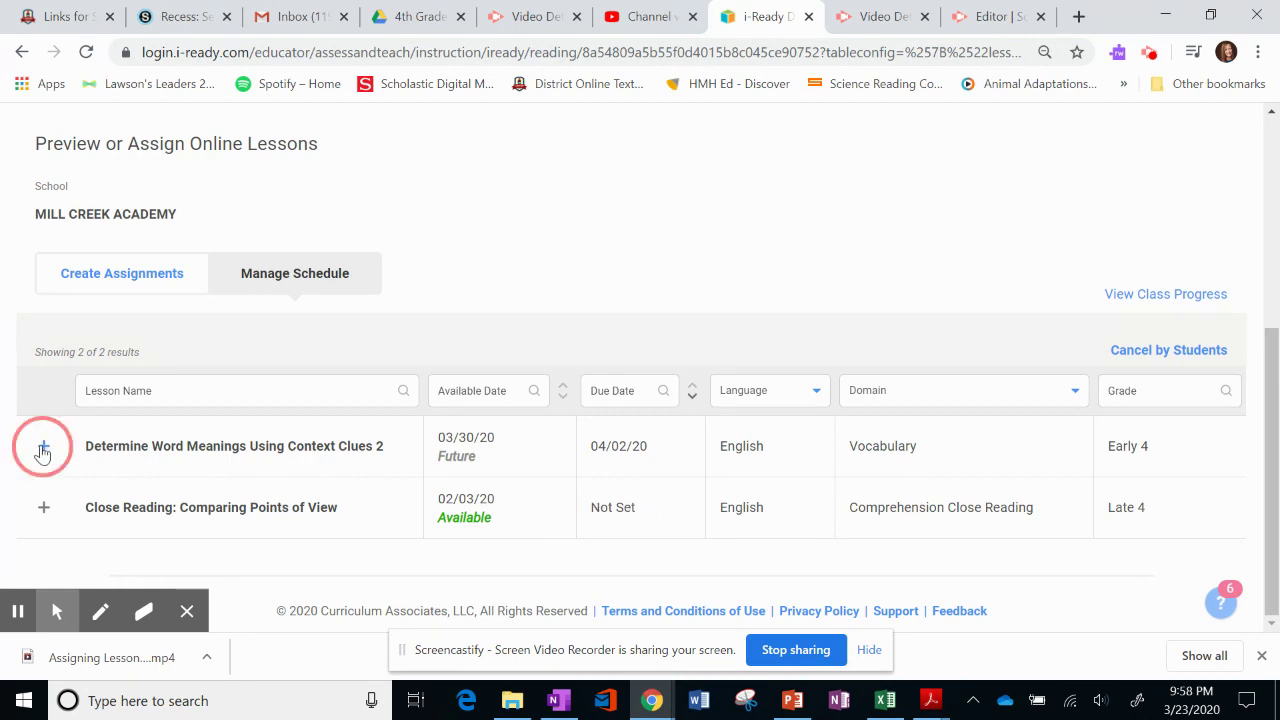
{"action": "scroll", "coordinate": [277, 447], "scroll_direction": "down", "scroll_amount": 2}
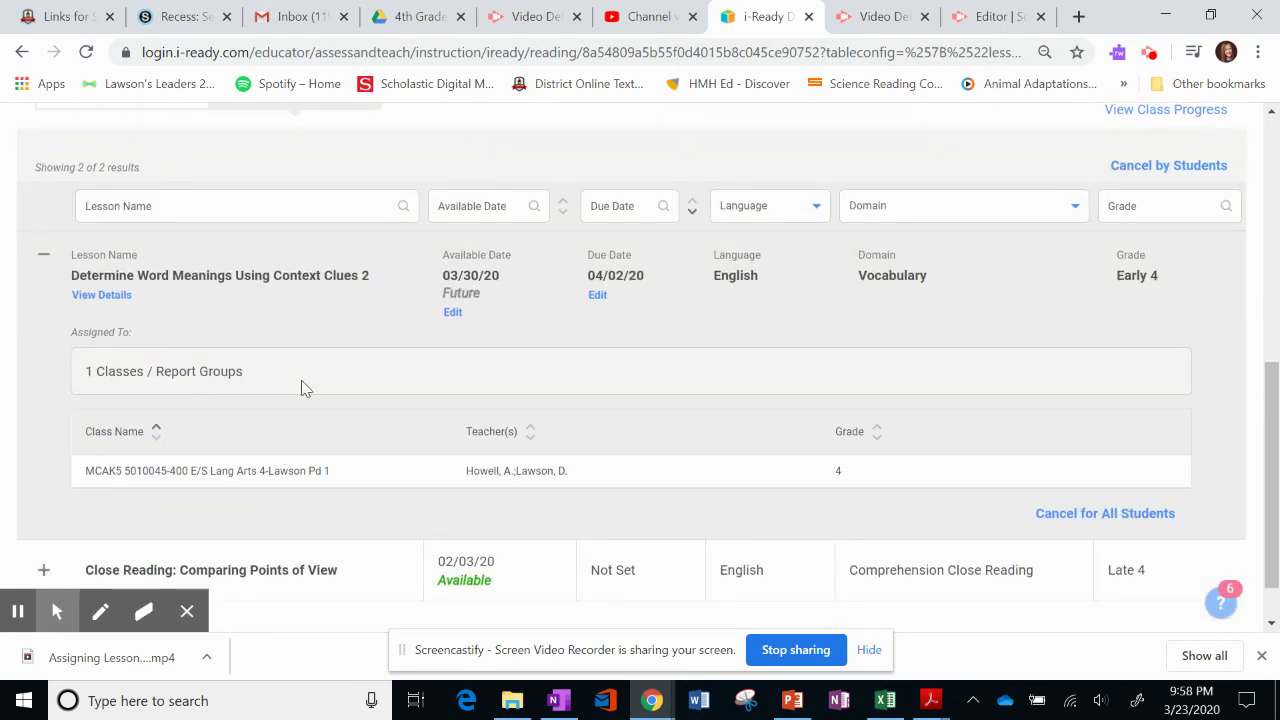
{"action": "scroll", "coordinate": [447, 453], "scroll_direction": "down", "scroll_amount": 1}
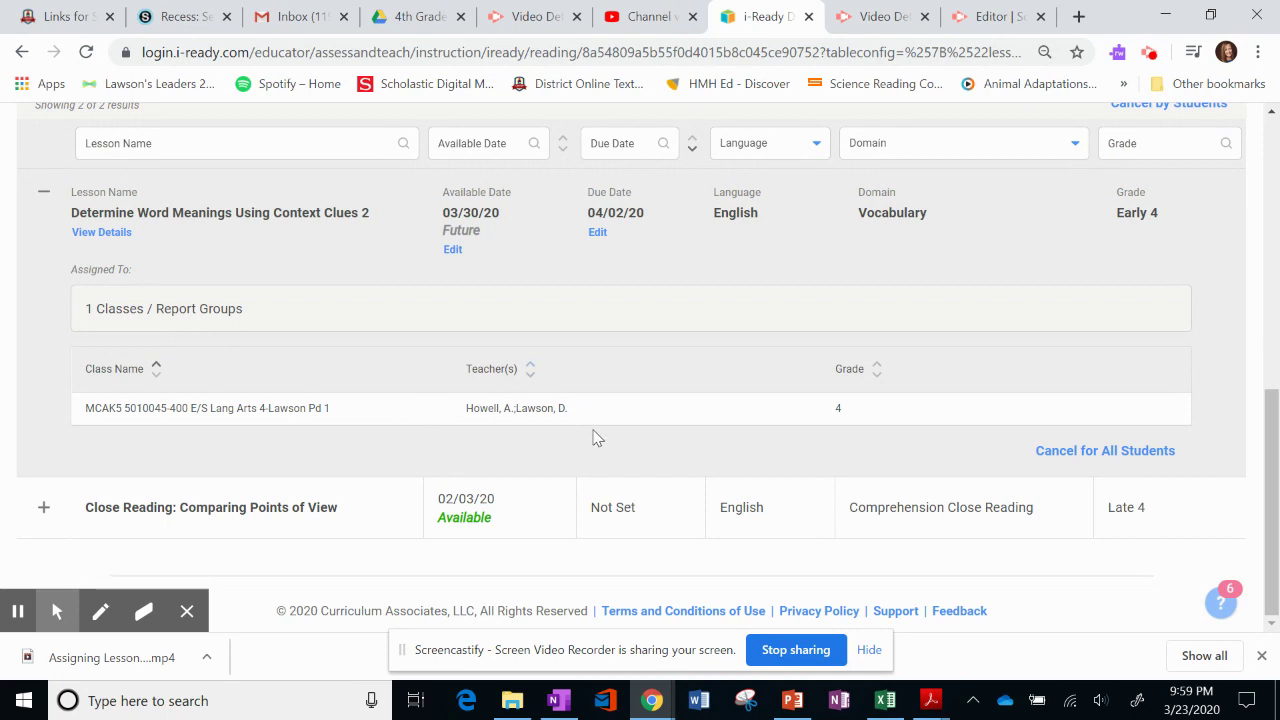
{"action": "scroll", "coordinate": [596, 437], "scroll_direction": "up", "scroll_amount": 2}
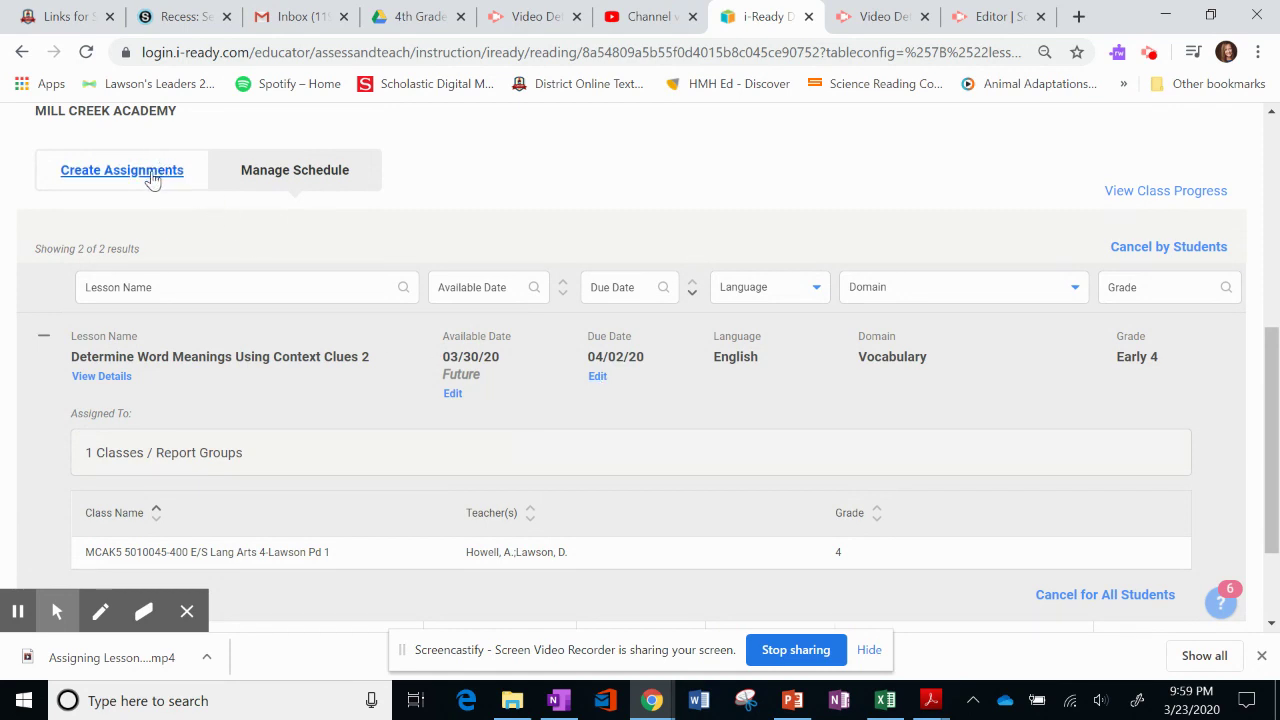
{"action": "left_click", "coordinate": [1144, 197]}
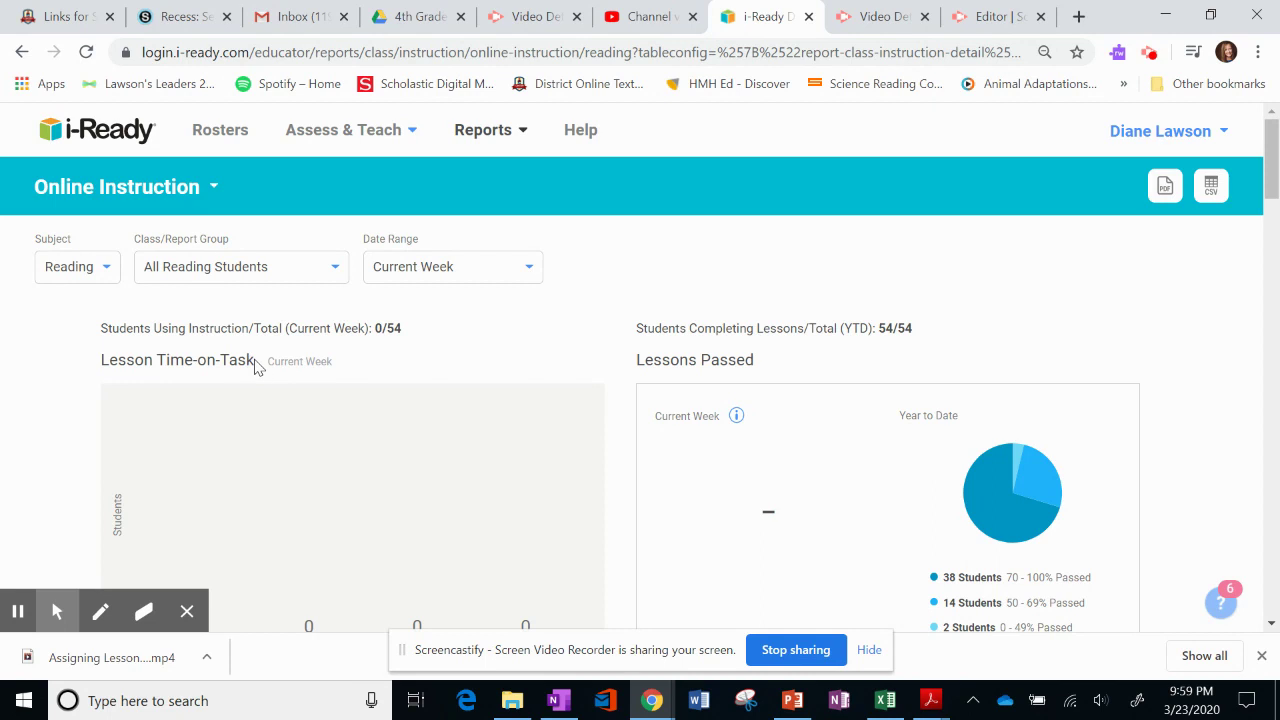
Leave the progress report and return to Reading online instruction via Assess & Teach
{"action": "left_click", "coordinate": [22, 52]}
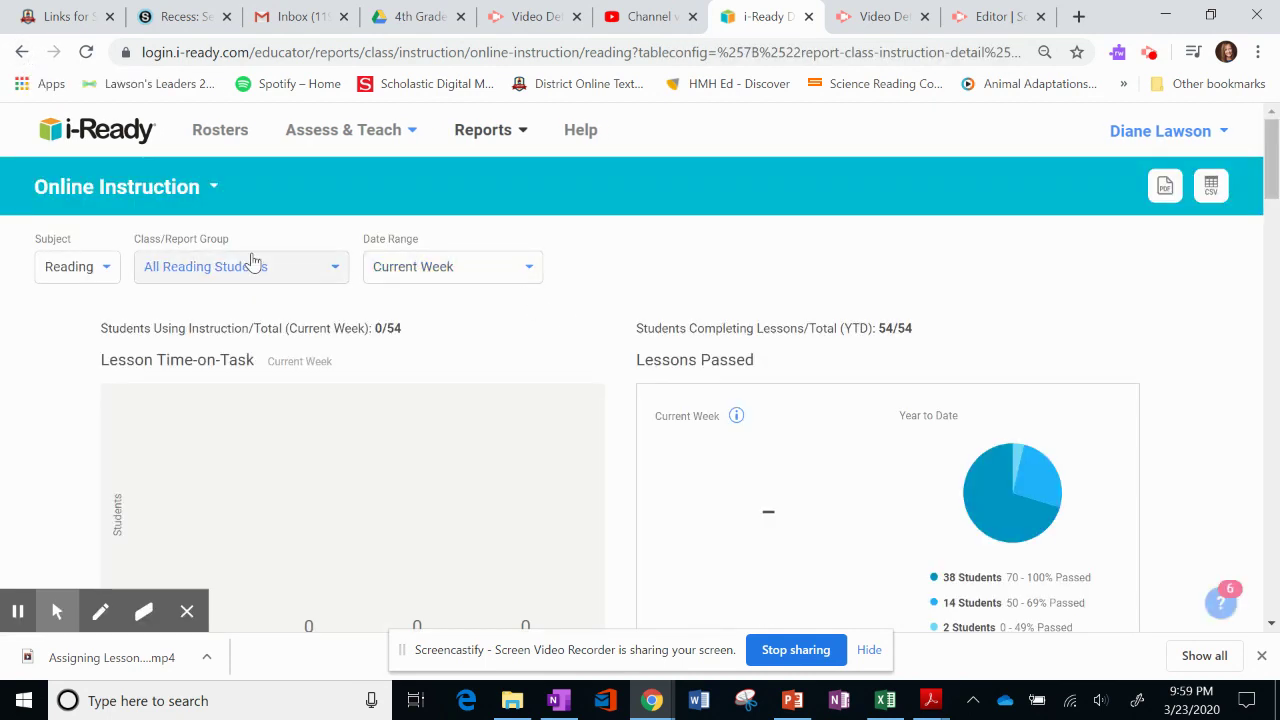
{"action": "left_click", "coordinate": [351, 136]}
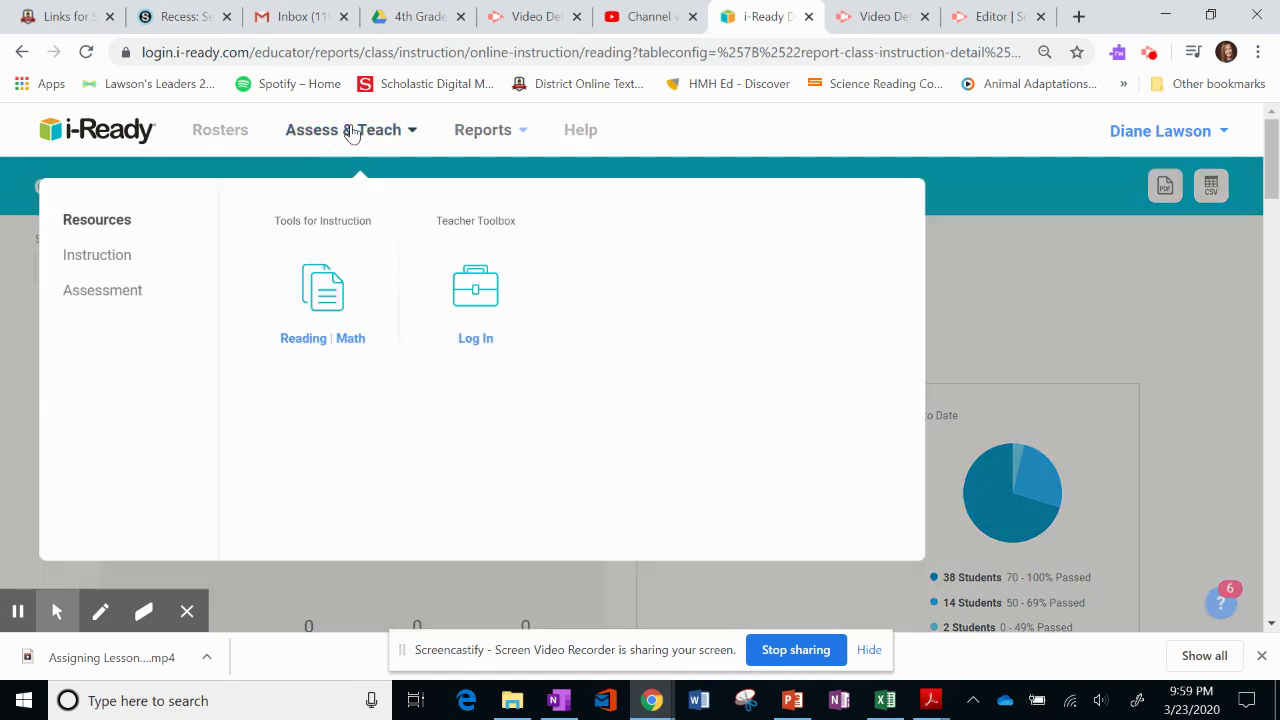
{"action": "left_click", "coordinate": [96, 256]}
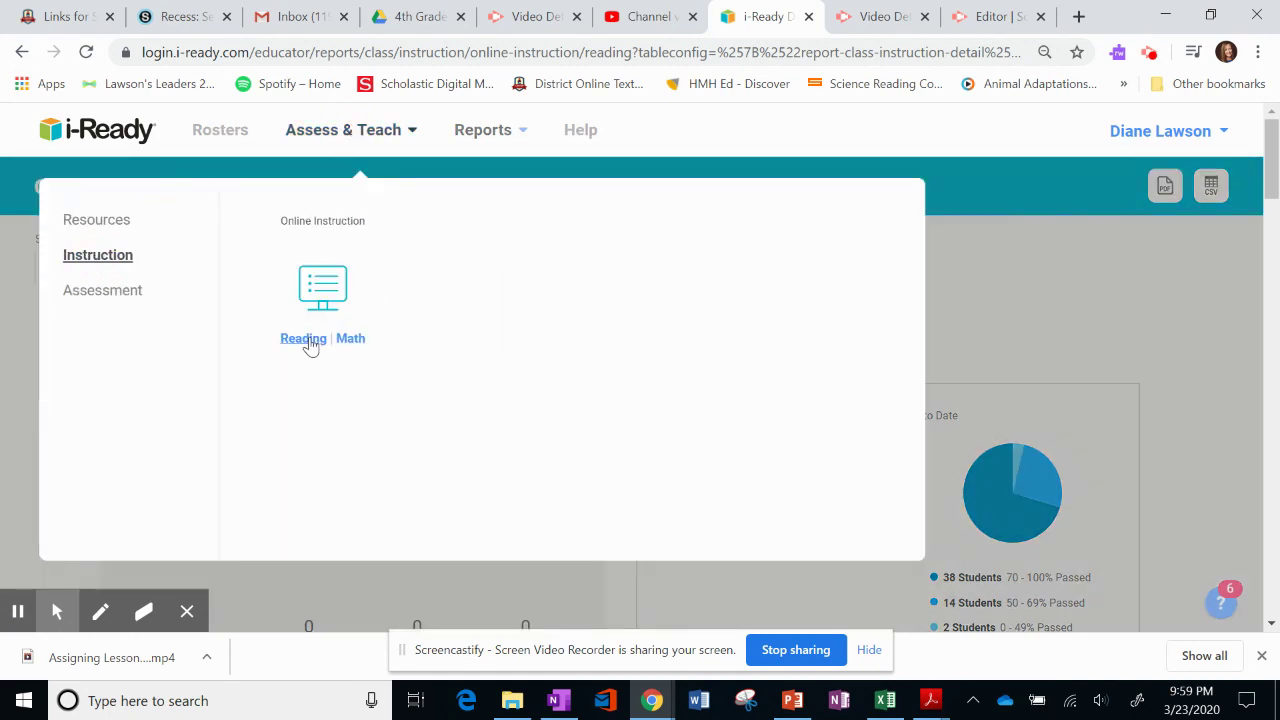
{"action": "left_click", "coordinate": [305, 340]}
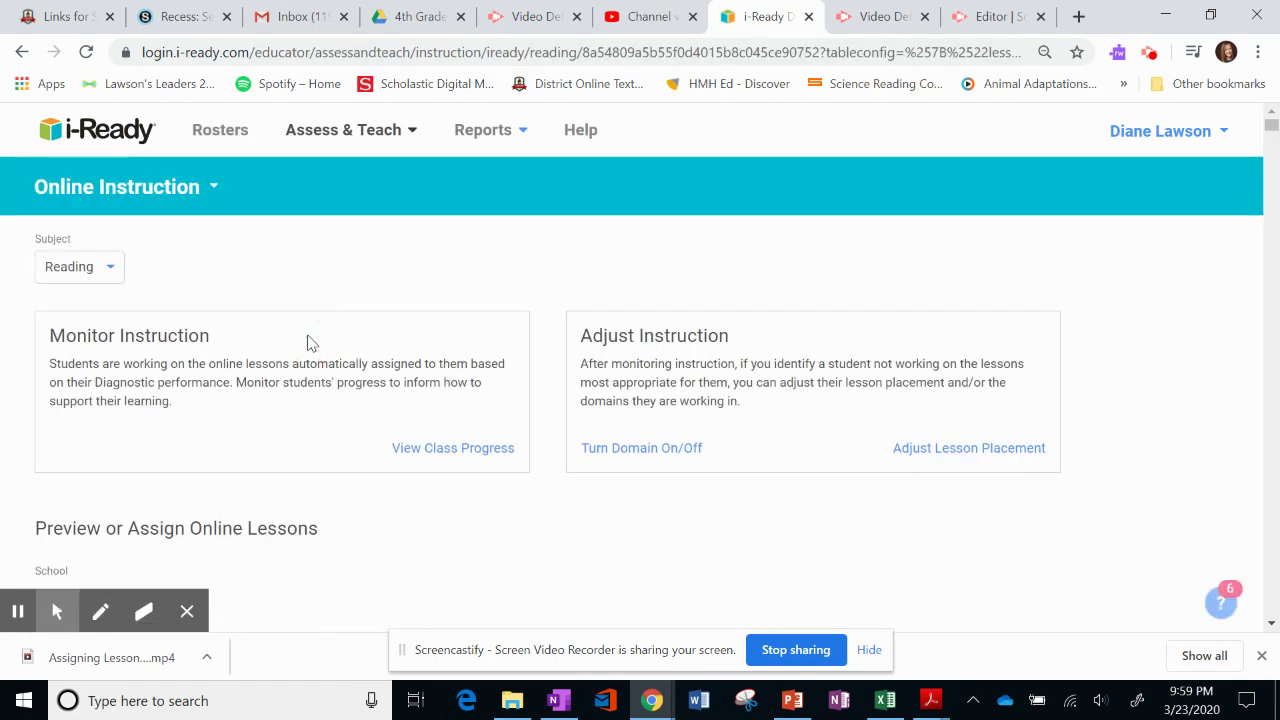
{"action": "scroll", "coordinate": [308, 343], "scroll_direction": "down", "scroll_amount": 3}
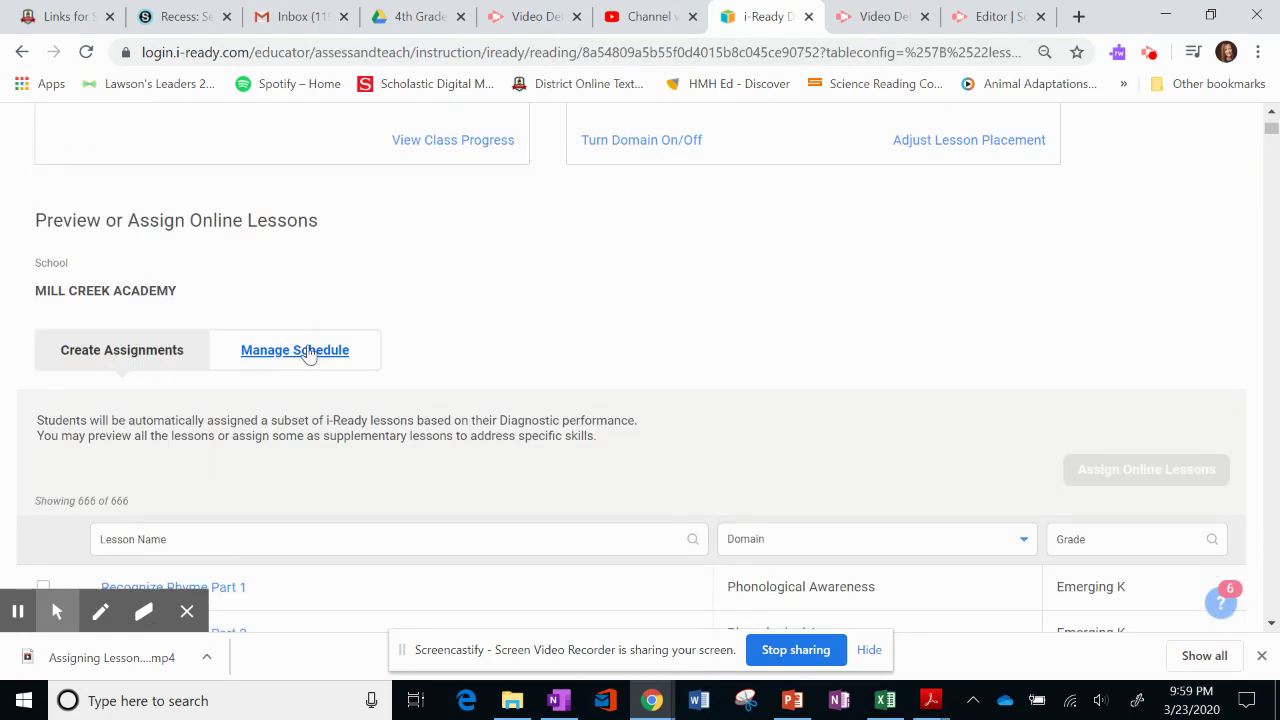
Expand Context Clues 2 in Manage Schedule to confirm available 03/30/20 and due 04/02/20
{"action": "left_click", "coordinate": [308, 352]}
{"action": "scroll", "coordinate": [308, 356], "scroll_direction": "down", "scroll_amount": 1}
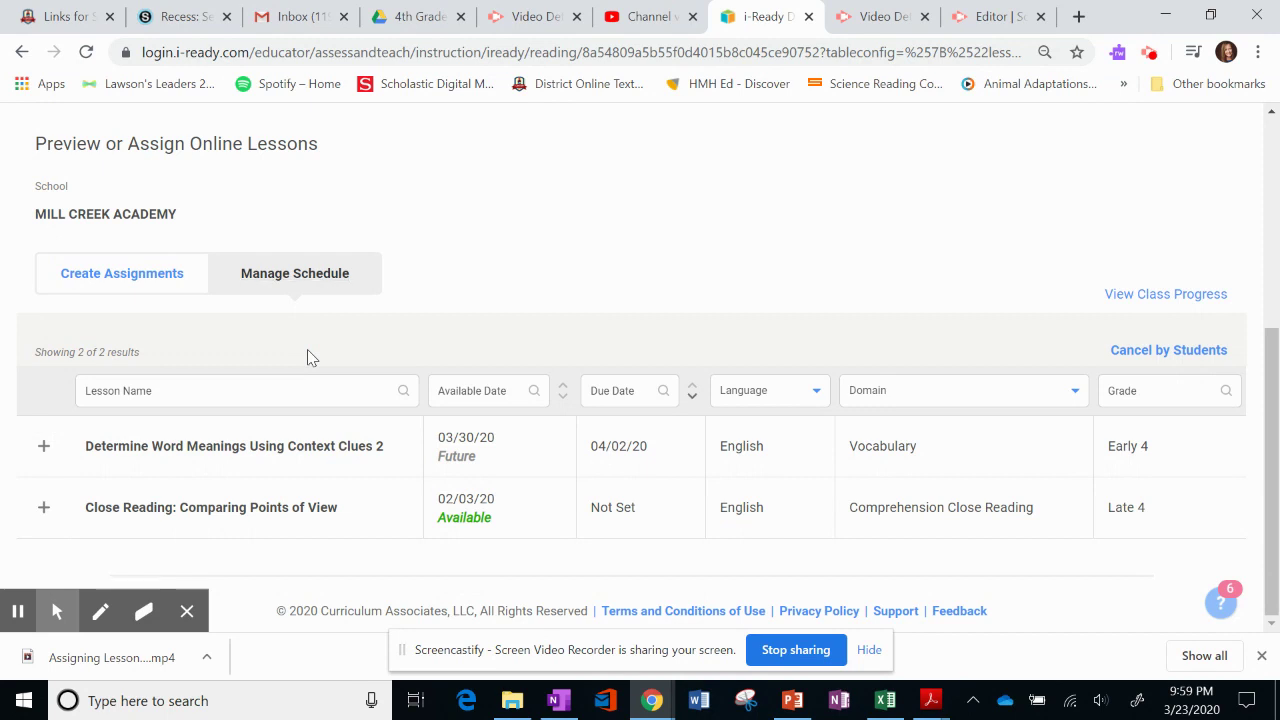
{"action": "left_click", "coordinate": [43, 447]}
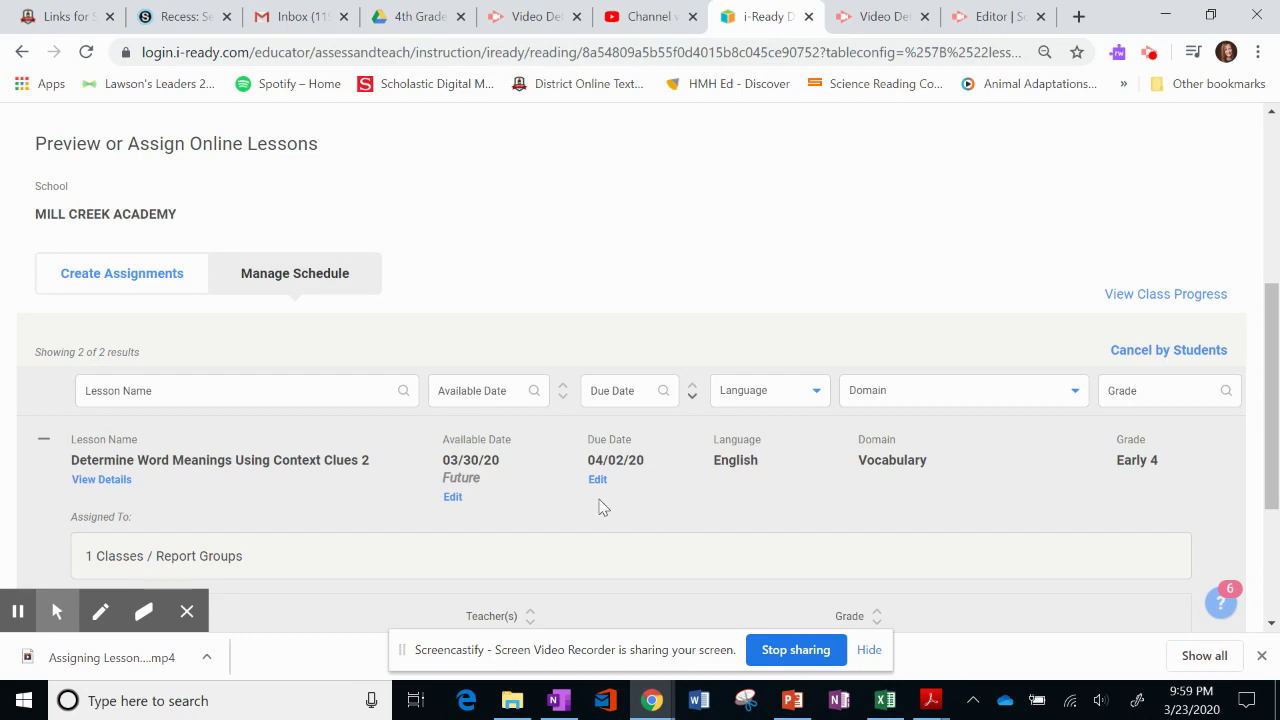
{"action": "scroll", "coordinate": [590, 511], "scroll_direction": "down", "scroll_amount": 2}
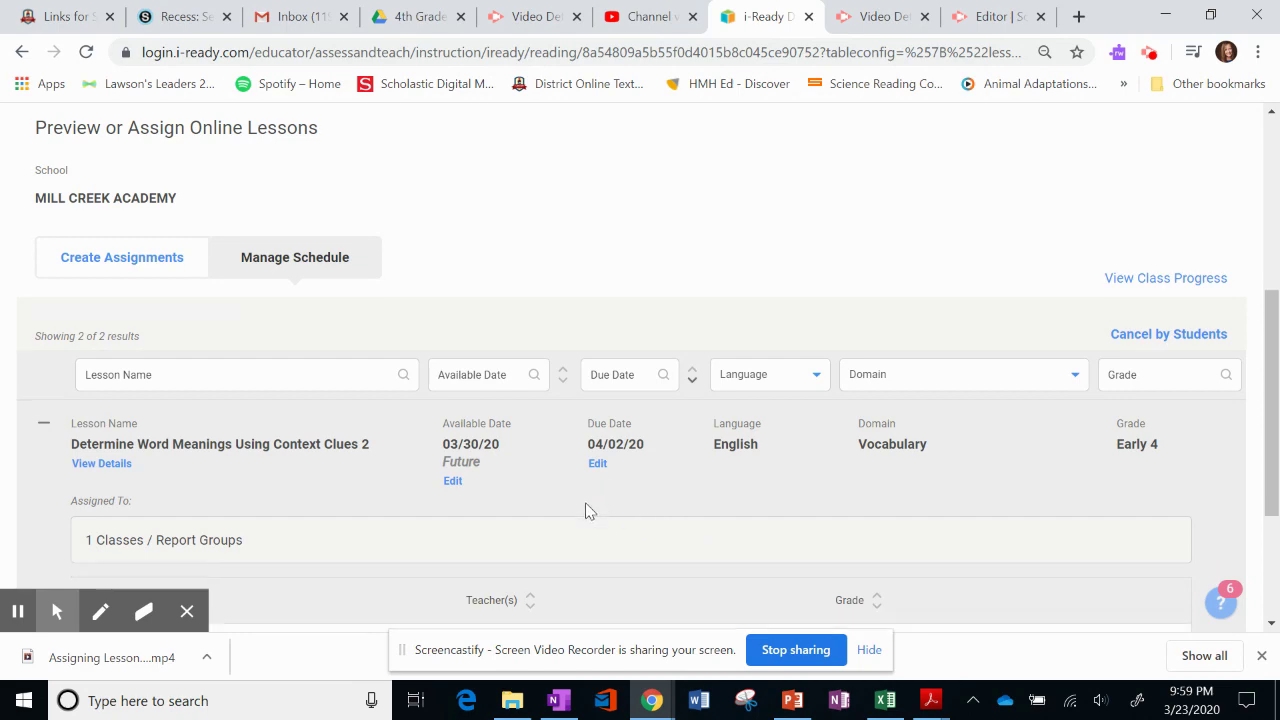
{"action": "scroll", "coordinate": [588, 511], "scroll_direction": "up", "scroll_amount": 5}
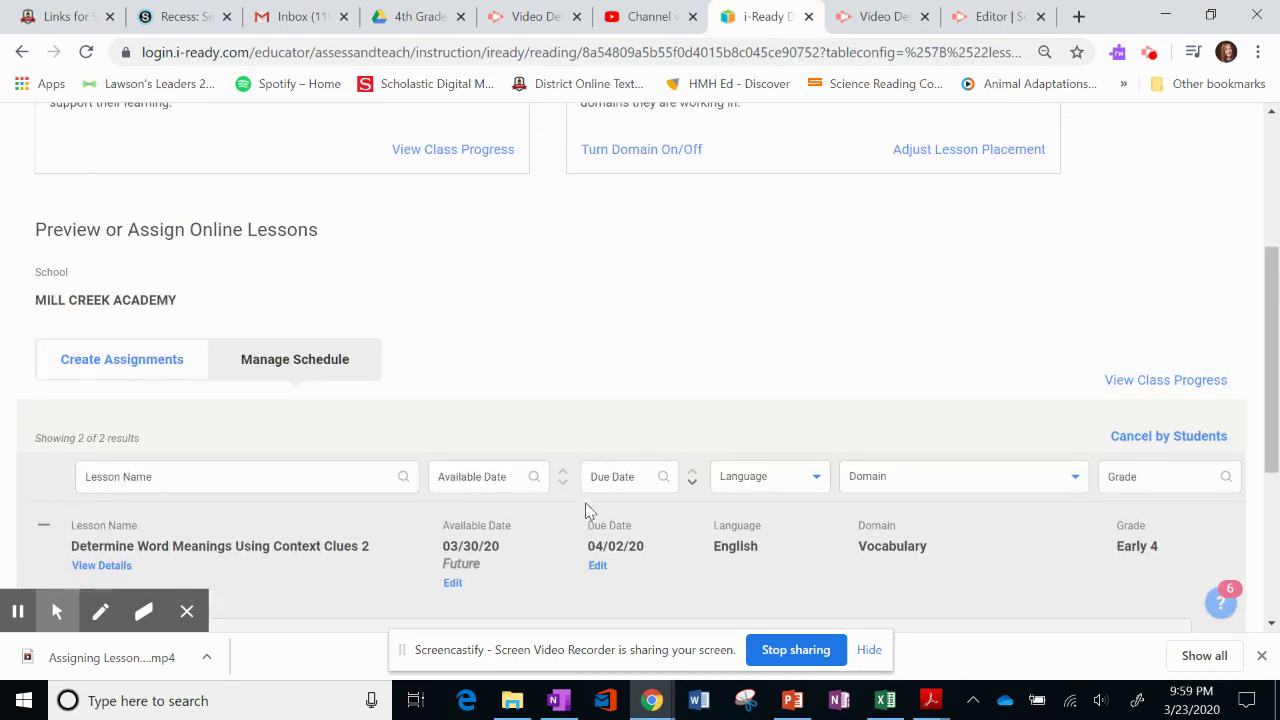
{"action": "mouse_move", "coordinate": [42, 605]}
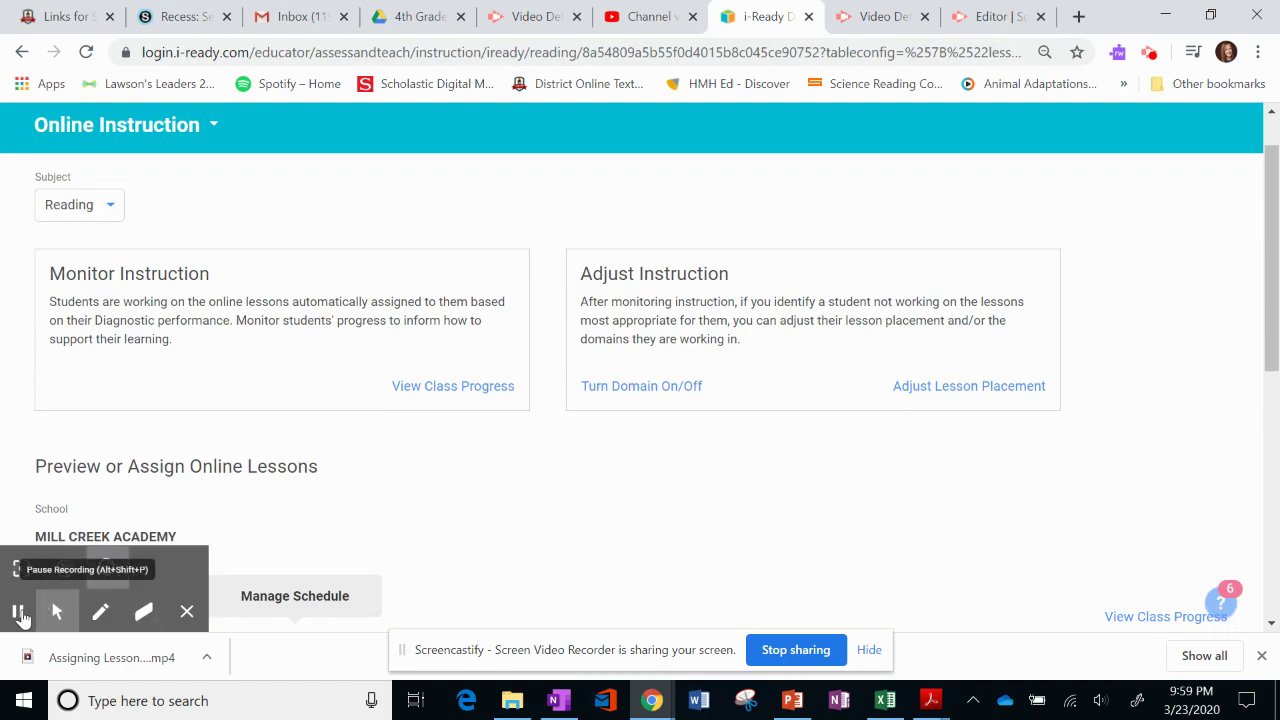